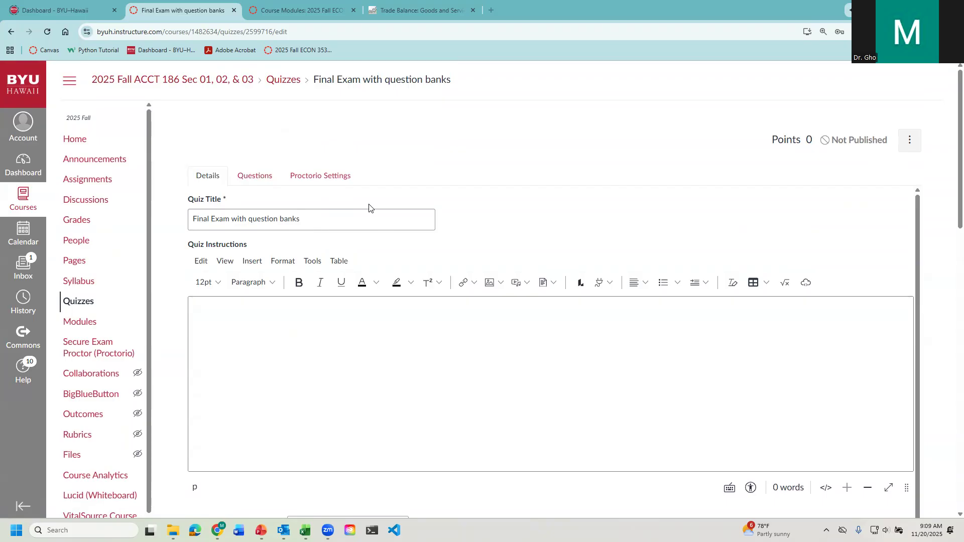
- Put the graded quiz in the Final Exam assignment group and enable shuffling of its answers
scroll(504, 241, "down", 4)
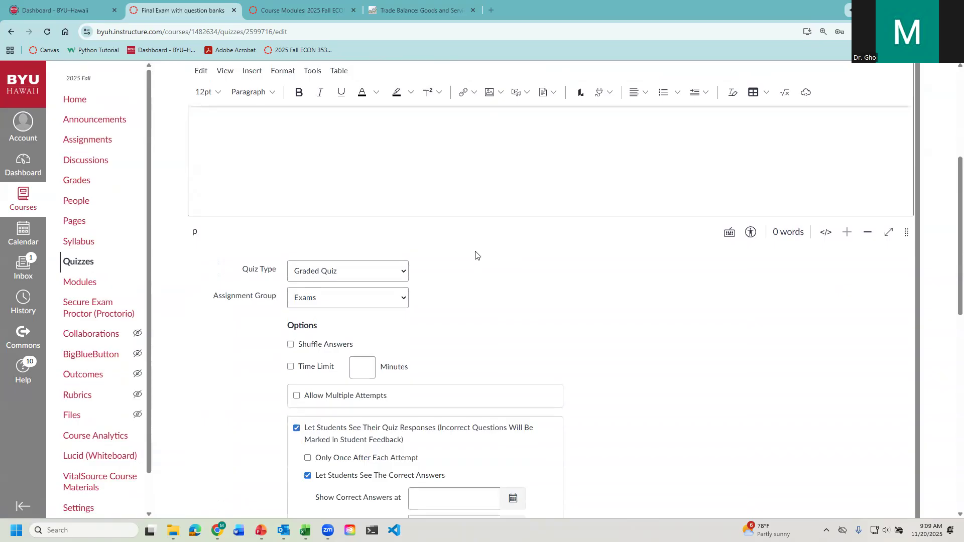
left_click(403, 273)
left_click(436, 266)
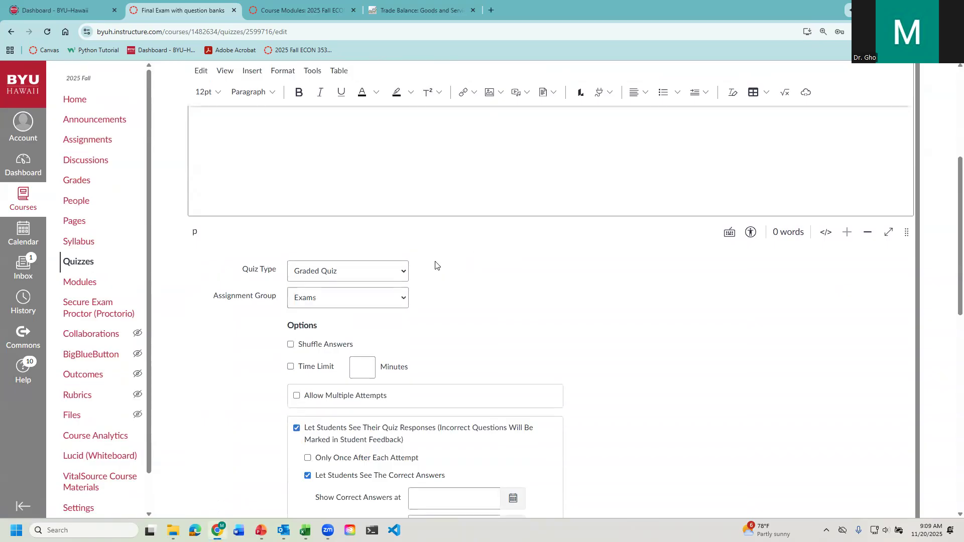
left_click(394, 302)
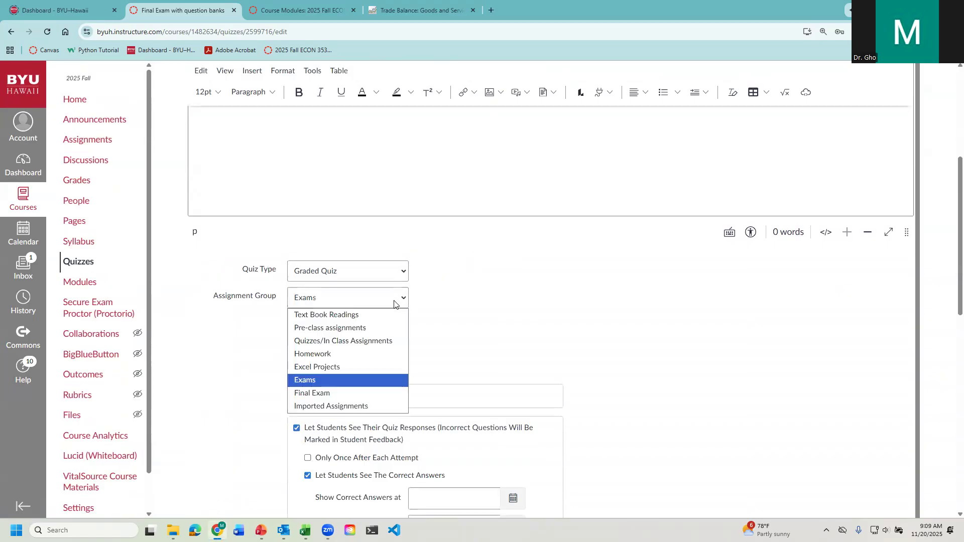
left_click(383, 394)
scroll(448, 332, "down", 2)
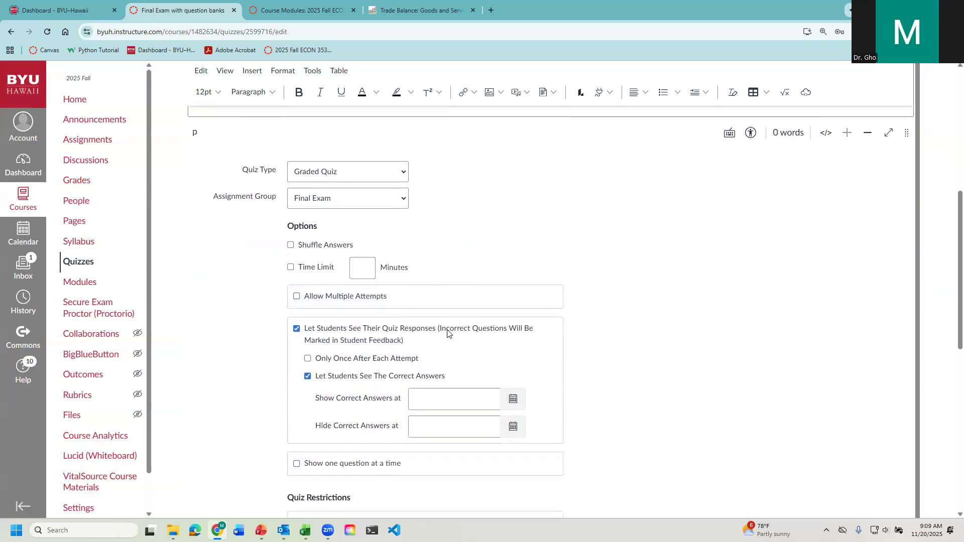
left_click(291, 244)
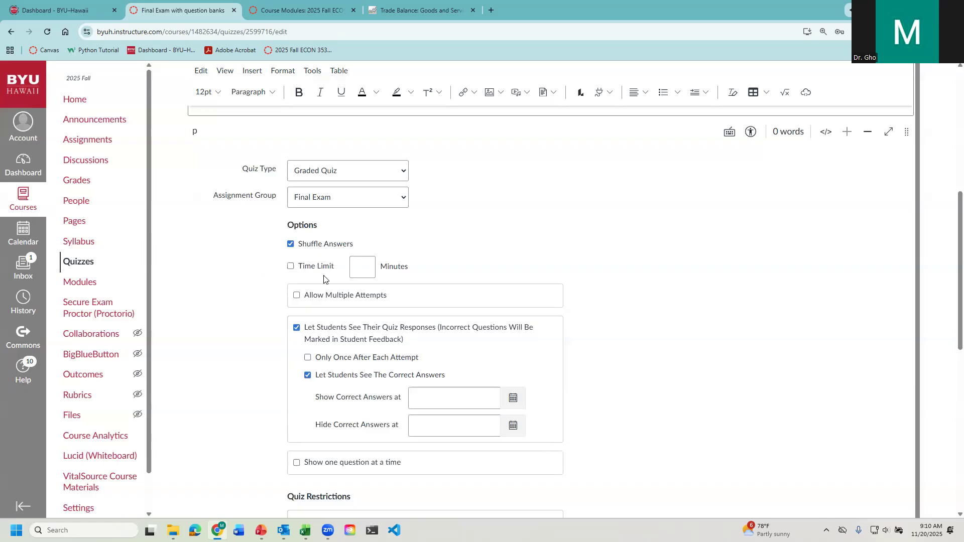
scroll(242, 320, "down", 1)
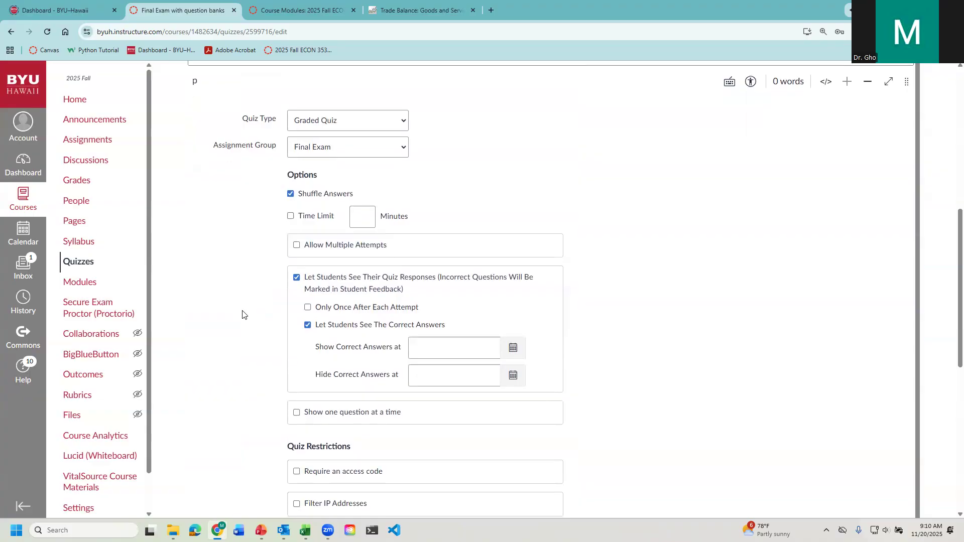
left_click(296, 245)
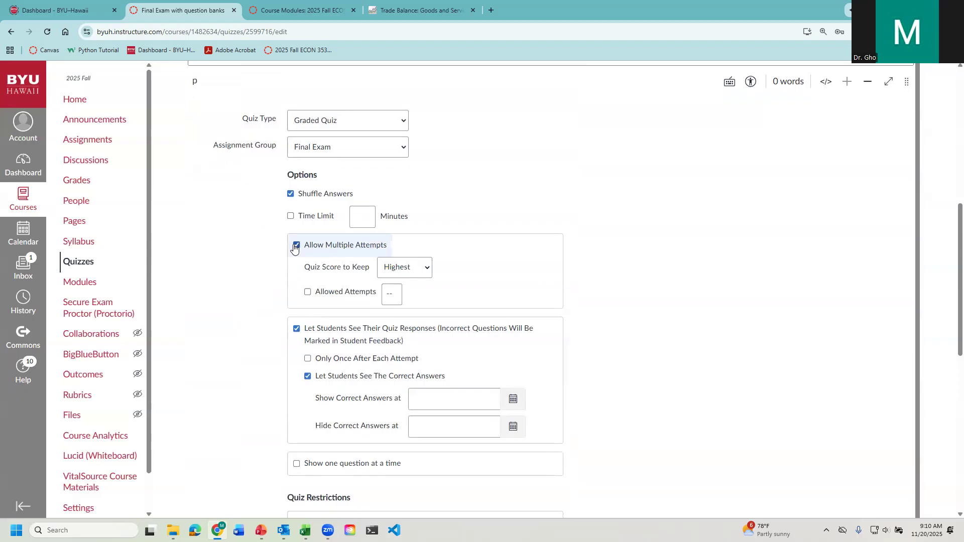
left_click(294, 246)
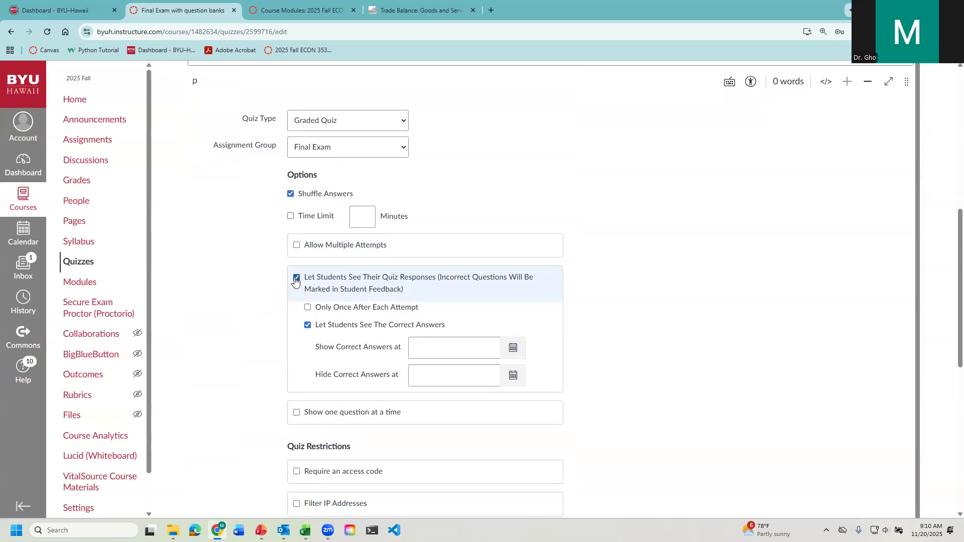
- Let students see their quiz responses, but not the correct answers, with the once-per-attempt limit left off
left_click(295, 279)
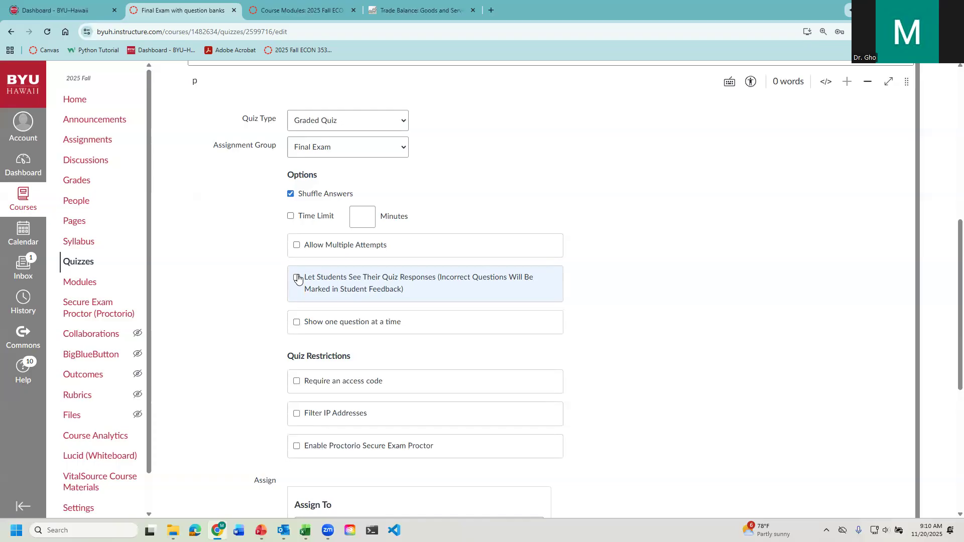
left_click(297, 278)
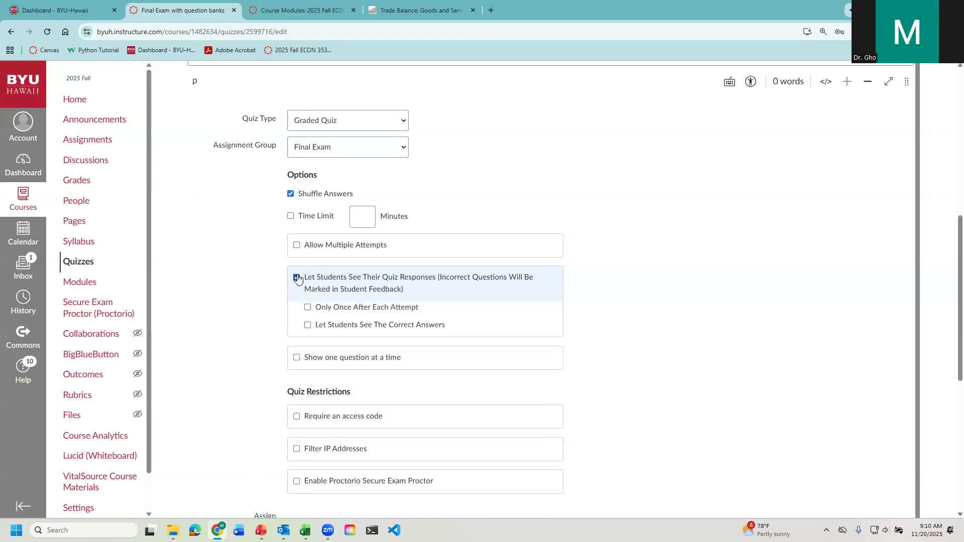
left_click(308, 308)
left_click(308, 308)
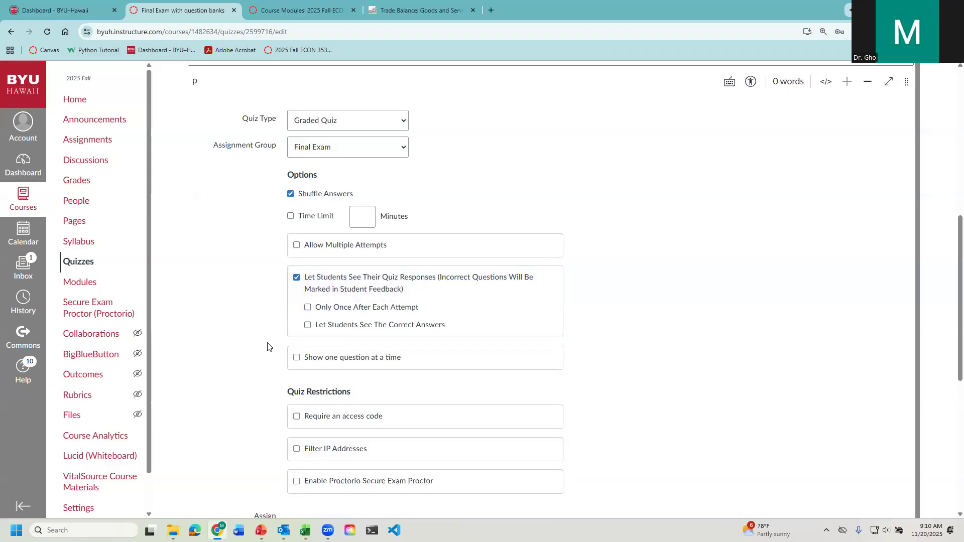
- Enable Proctorio Secure Exam Proctor in the quiz restrictions
scroll(260, 326, "down", 1)
scroll(257, 321, "down", 1)
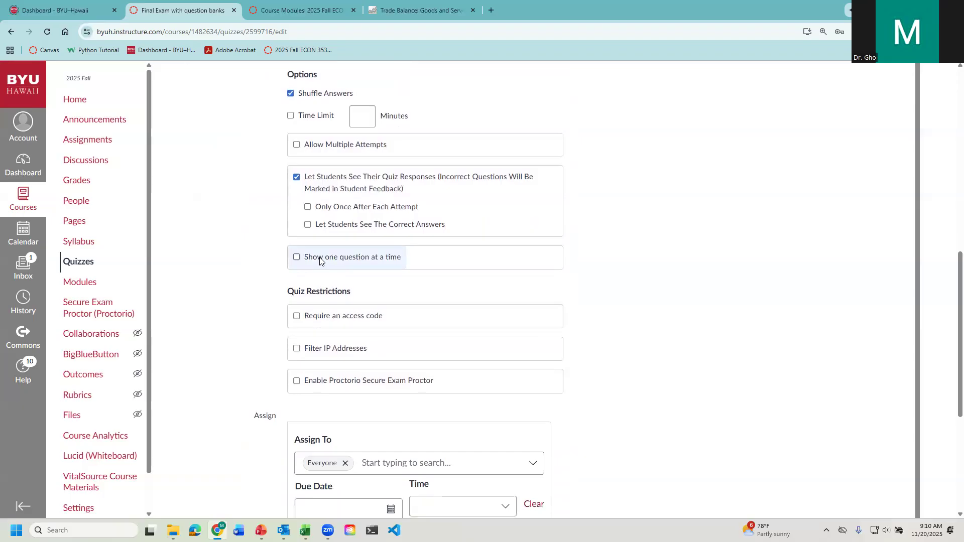
scroll(258, 336, "down", 1)
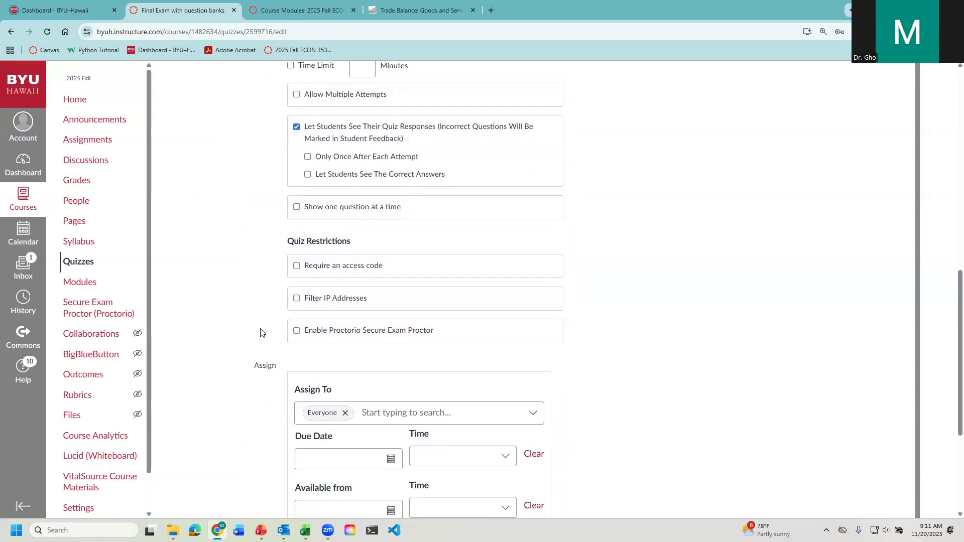
left_click(296, 331)
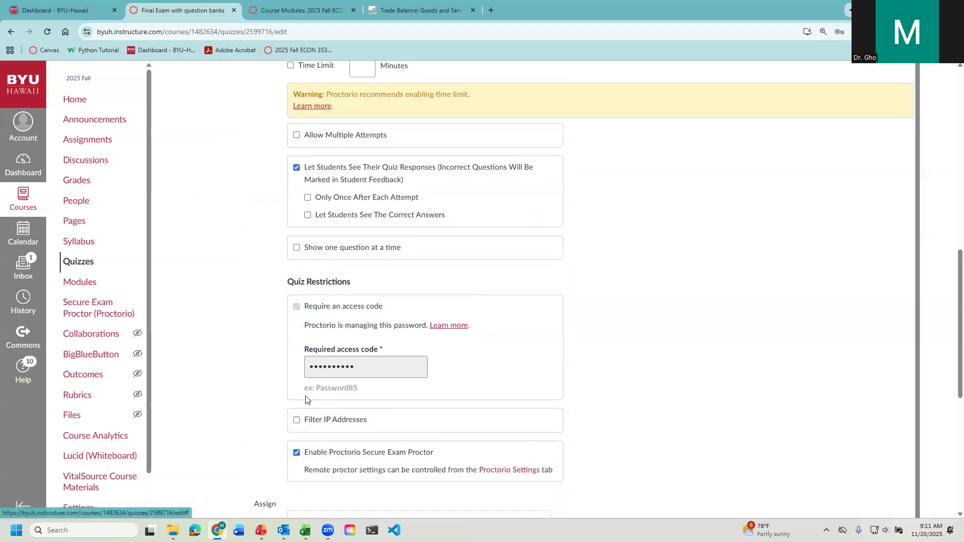
scroll(211, 351, "up", 10)
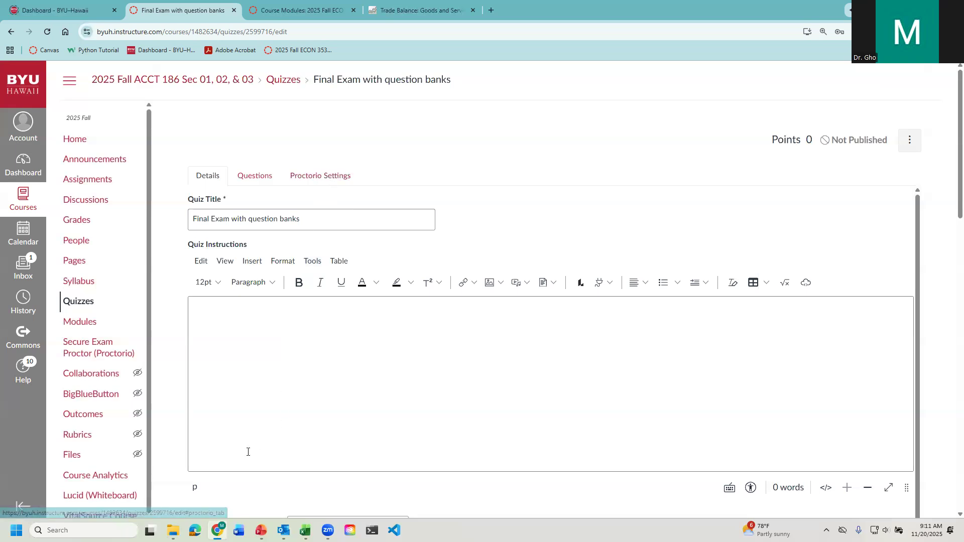
scroll(301, 391, "down", 12)
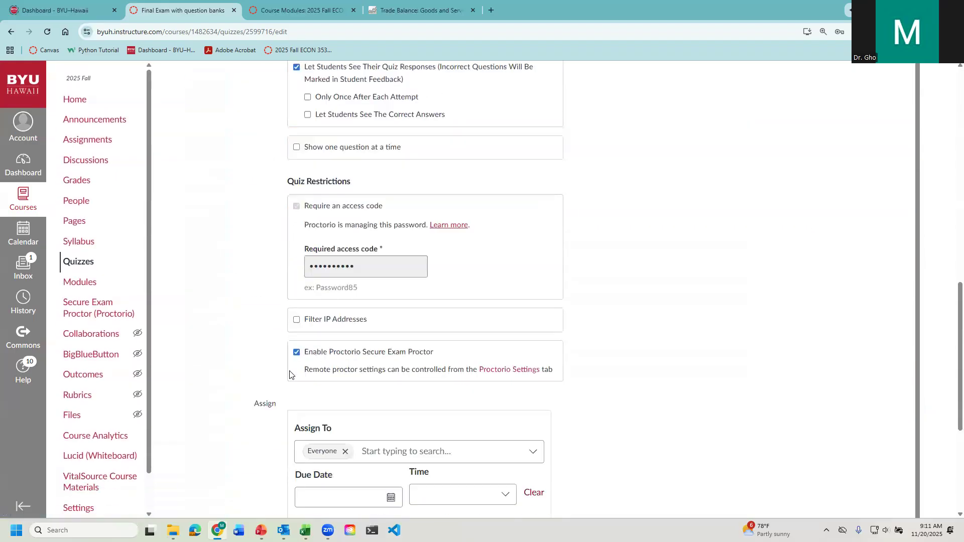
left_click(296, 352)
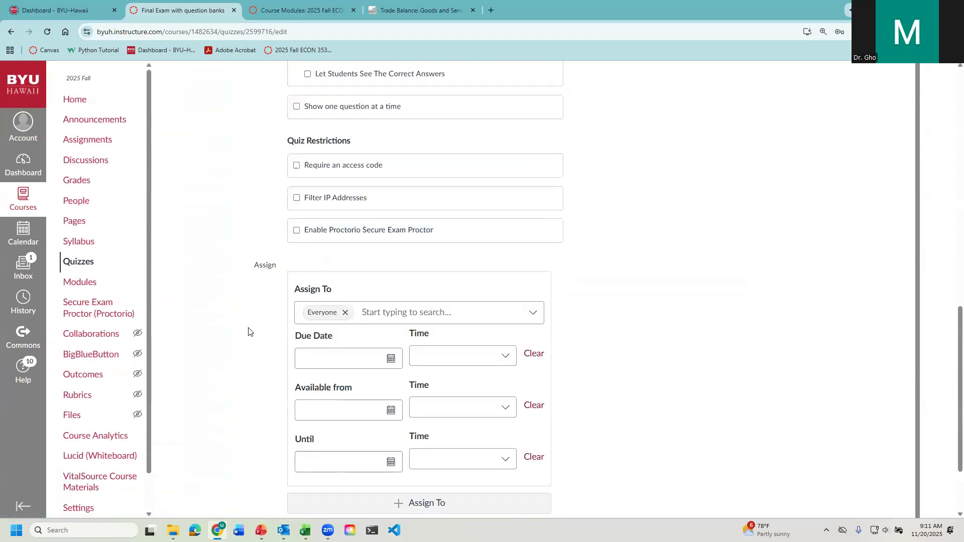
left_click(296, 230)
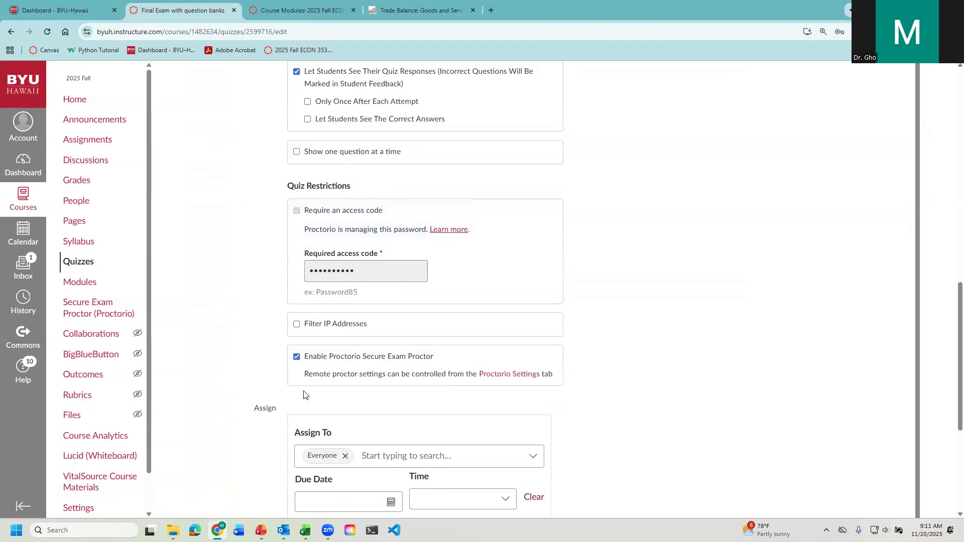
left_click(296, 356)
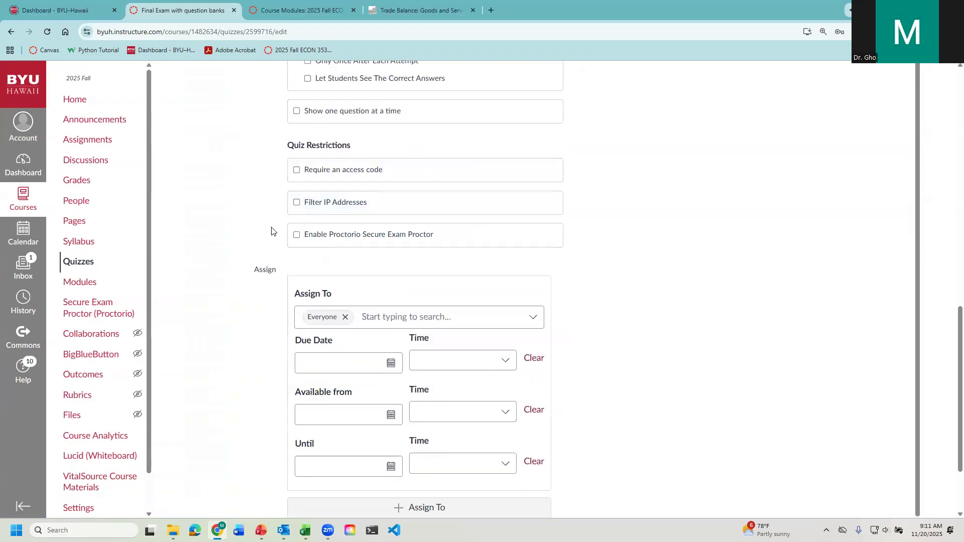
left_click(297, 171)
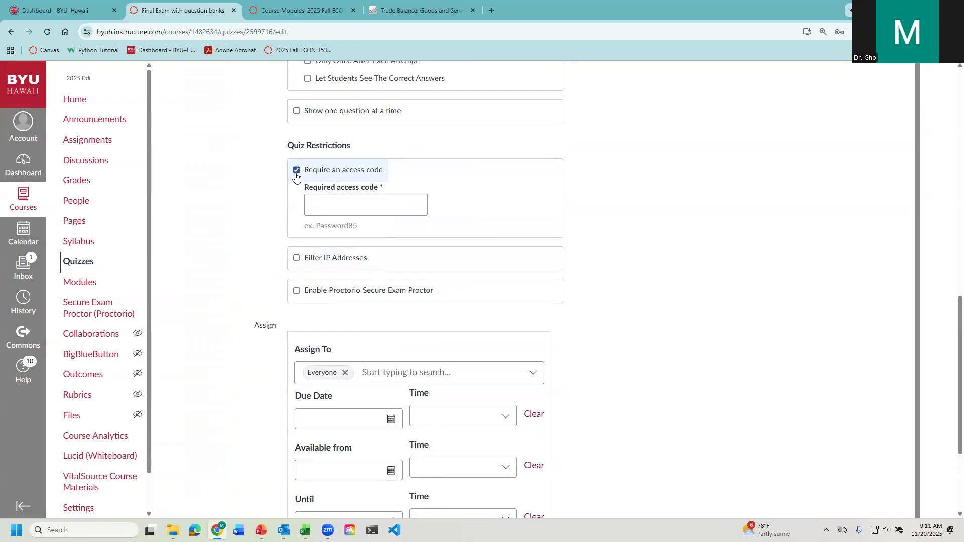
left_click(297, 170)
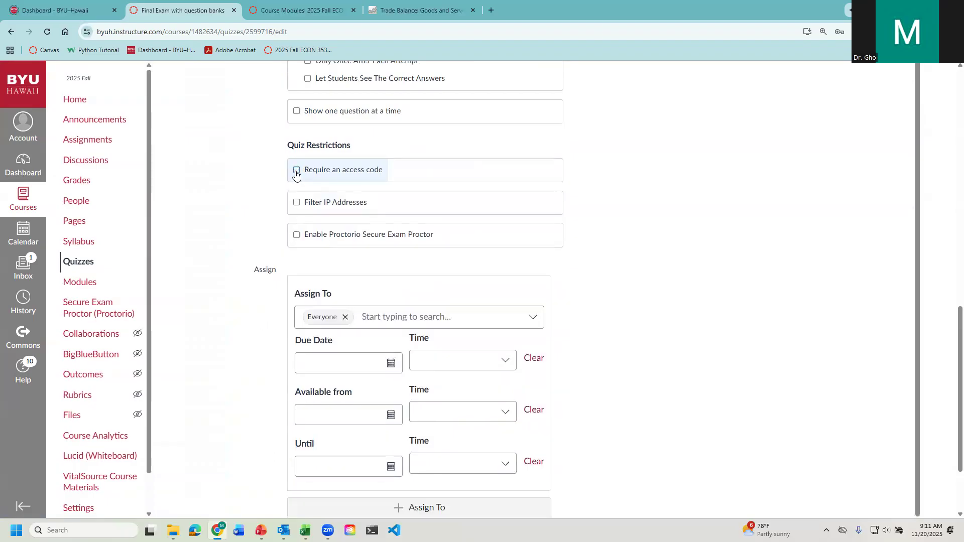
left_click(297, 235)
- Assign the quiz only to the section 2025 Fall ACCT 186 Sec01 INTRO FIN COMPUTING, removing everyone else
scroll(221, 396, "down", 5)
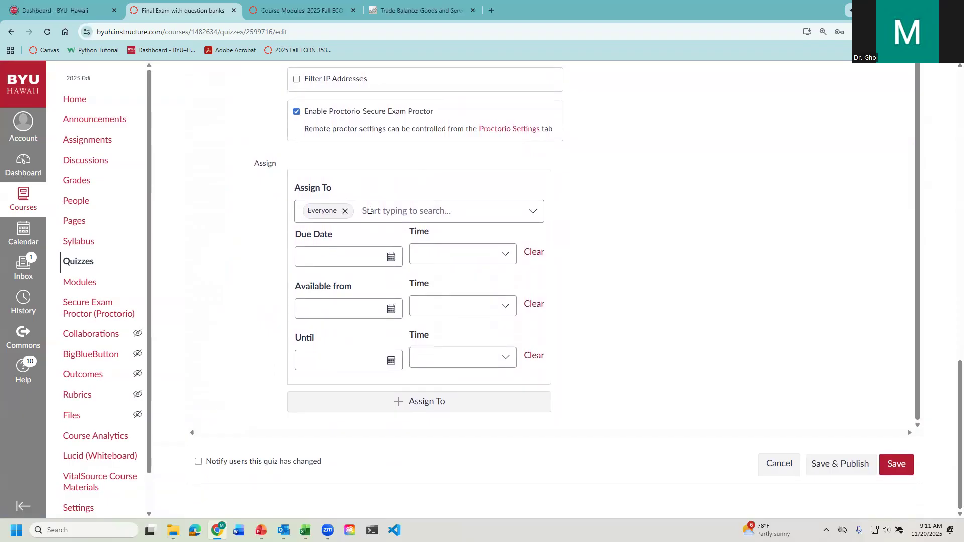
left_click(367, 211)
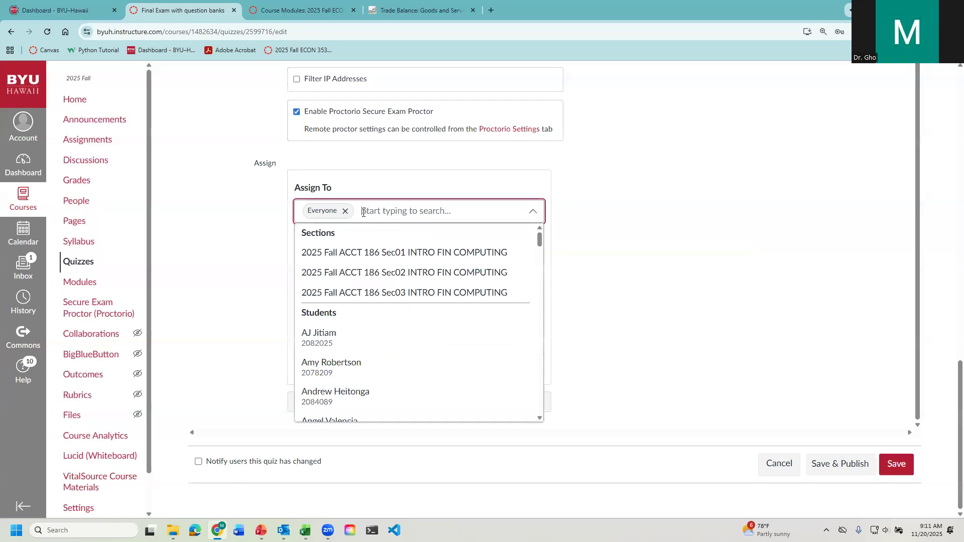
left_click(376, 258)
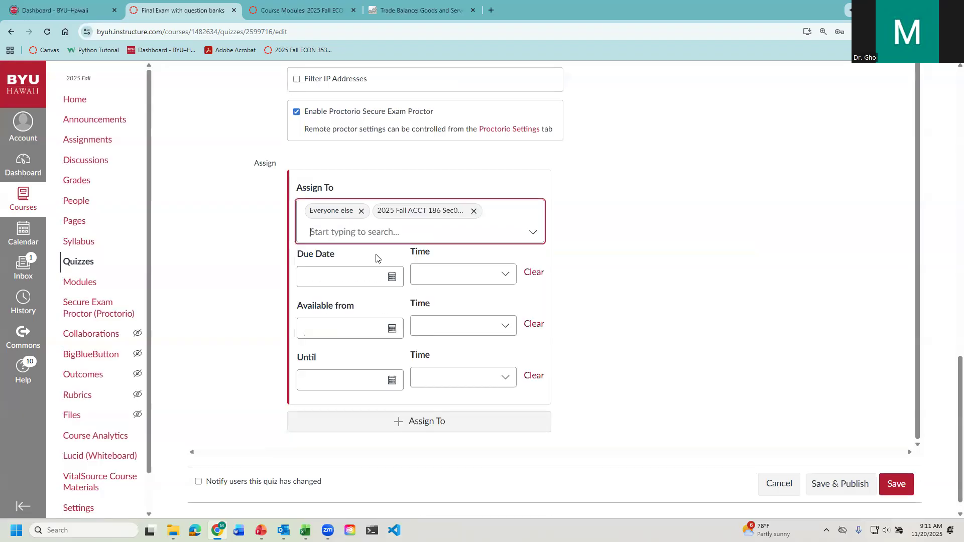
left_click(361, 212)
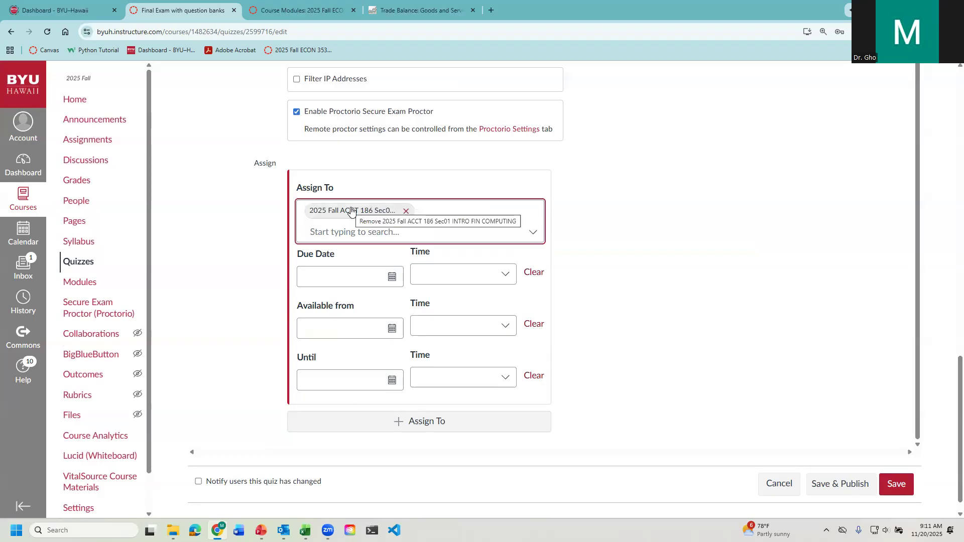
- Set the section's quiz due date to Dec 9, 2025
left_click(392, 277)
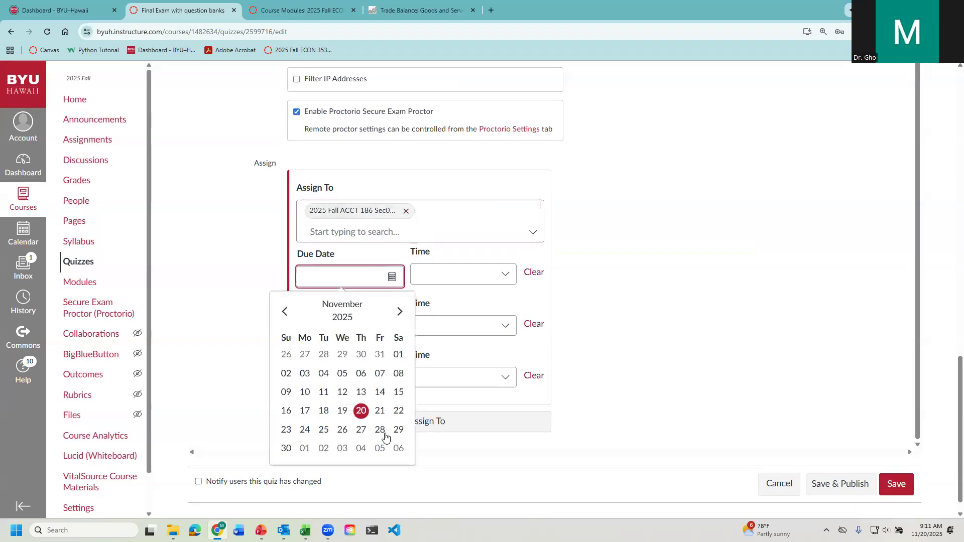
scroll(377, 442, "down", 1)
left_click(400, 292)
left_click(323, 354)
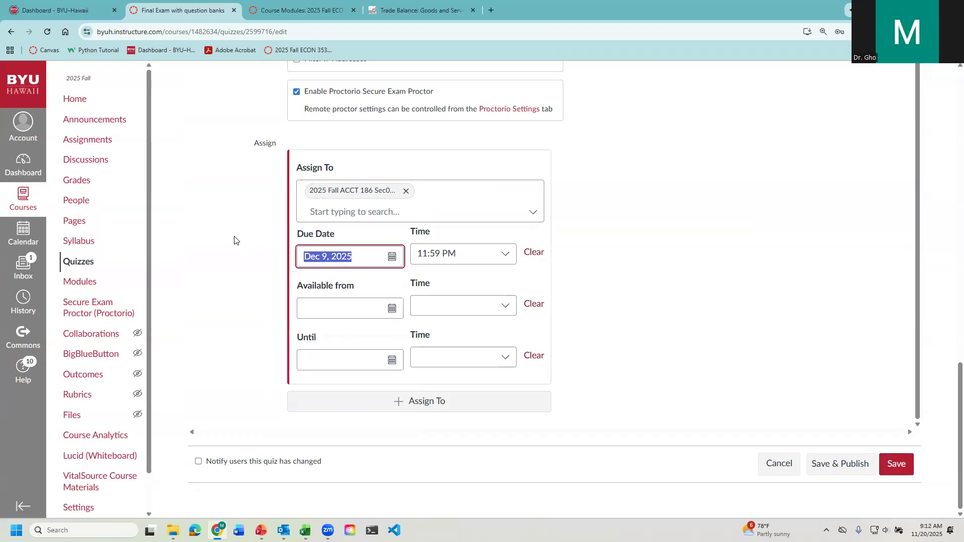
- Set both the Until date and the Available from date to Dec 9, 2025
left_click(332, 362)
type("Dec 9, 2025")
left_click(237, 343)
left_click(324, 308)
type("Dec 9, 2025")
left_click(261, 311)
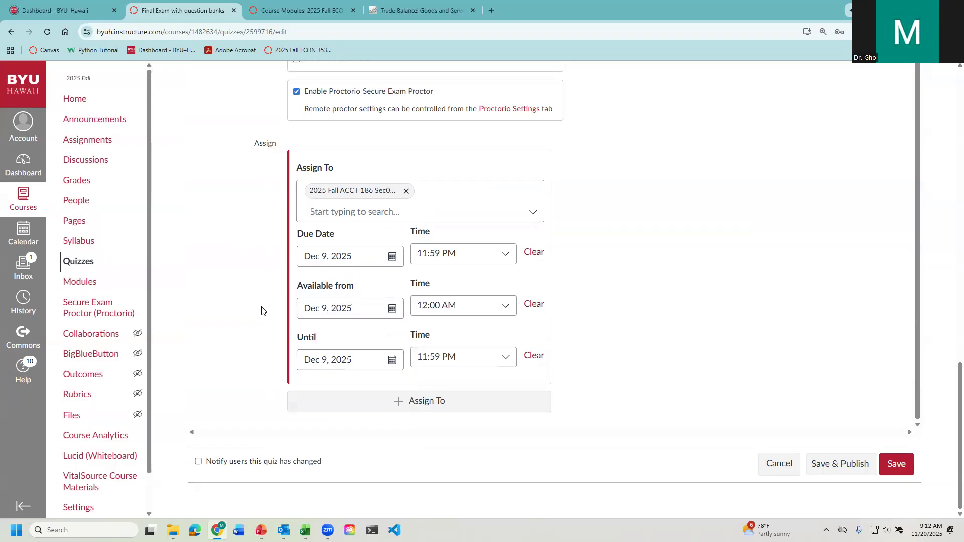
- Set the Available from time to 8:00 AM
double_click(489, 325)
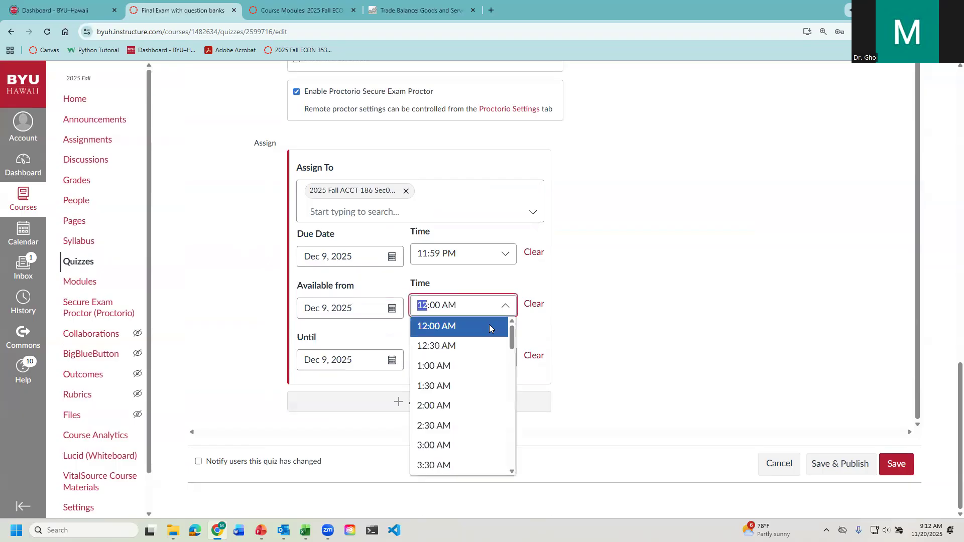
type("8")
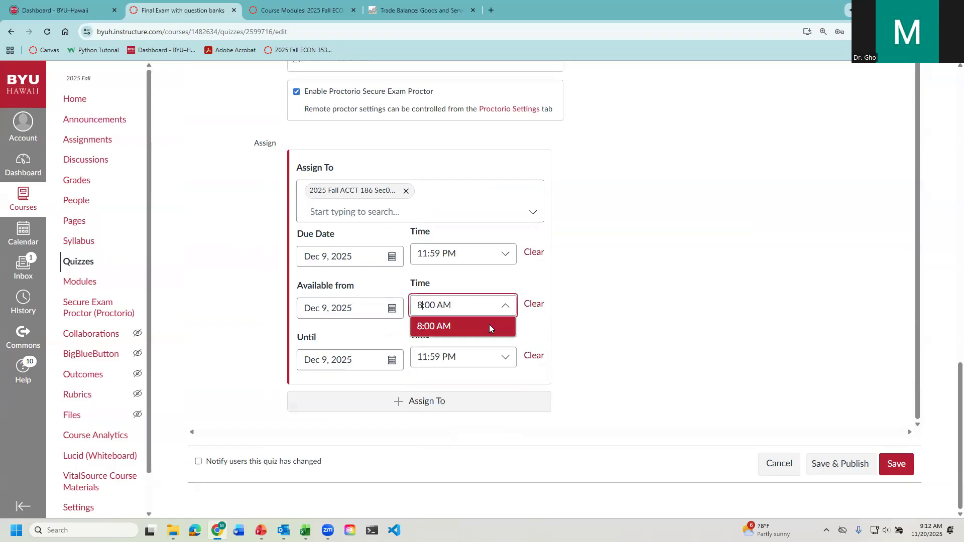
left_click(434, 328)
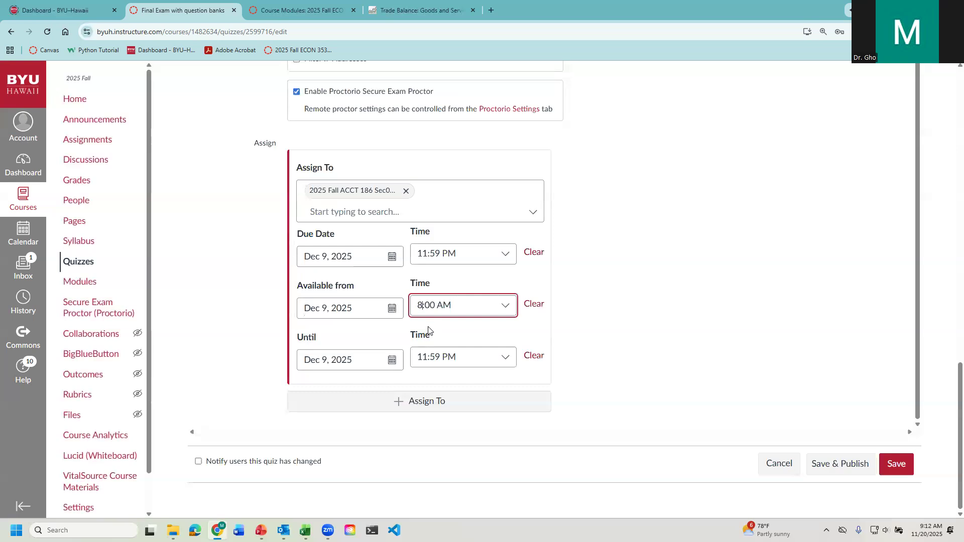
- Set the due time on Dec 9, 2025 to 11:45 AM
double_click(421, 259)
left_click(421, 259)
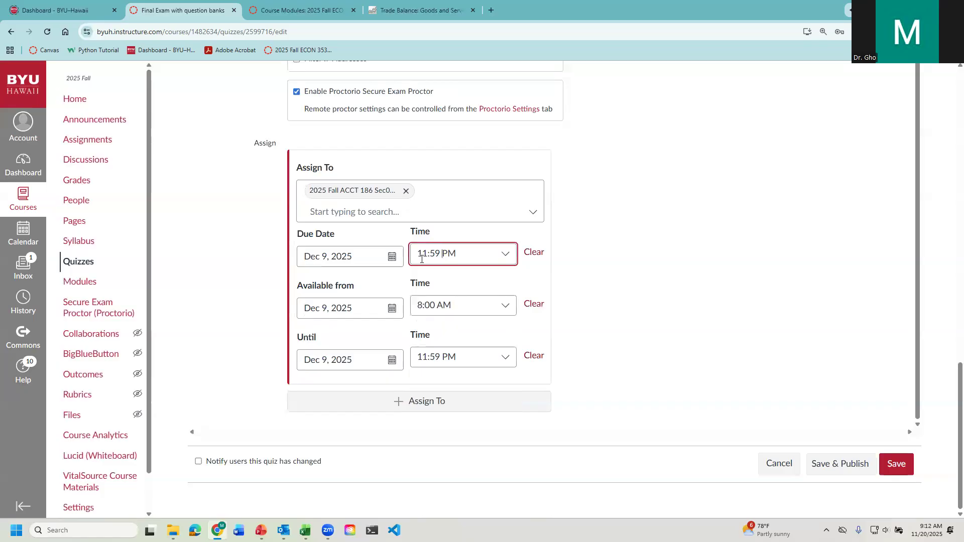
key("BackSpace")
type("a")
key("Return")
left_click_drag(462, 253, 362, 238)
left_click(431, 250)
left_click(435, 253)
type("4")
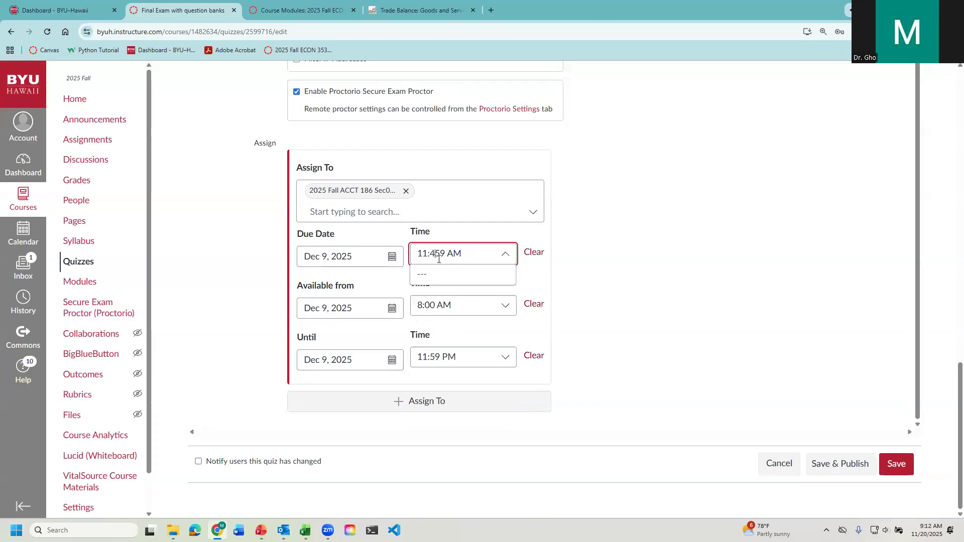
key("BackSpace")
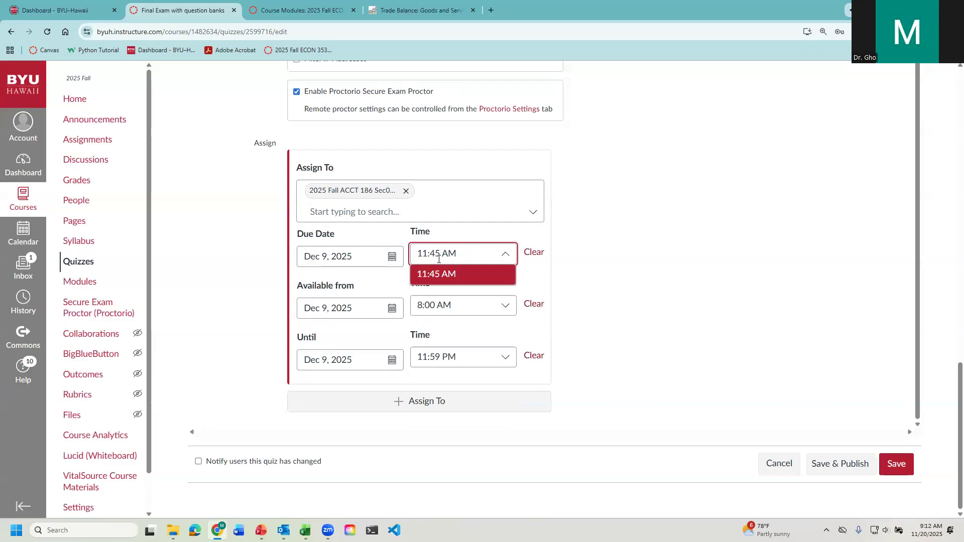
key("Return")
key("ctrl+c")
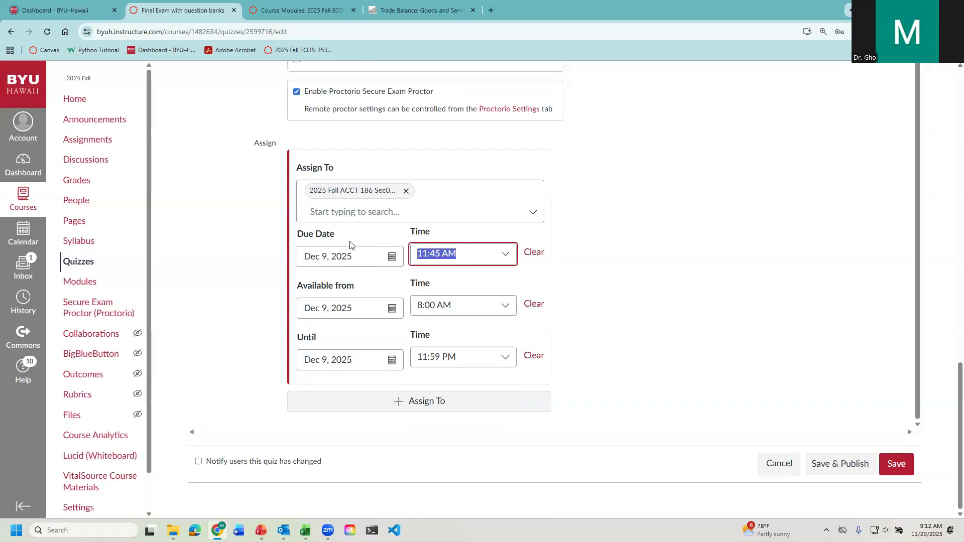
- Set the Until time on Dec 9, 2025 to 11:50 AM
left_click(462, 351)
key("ctrl+v")
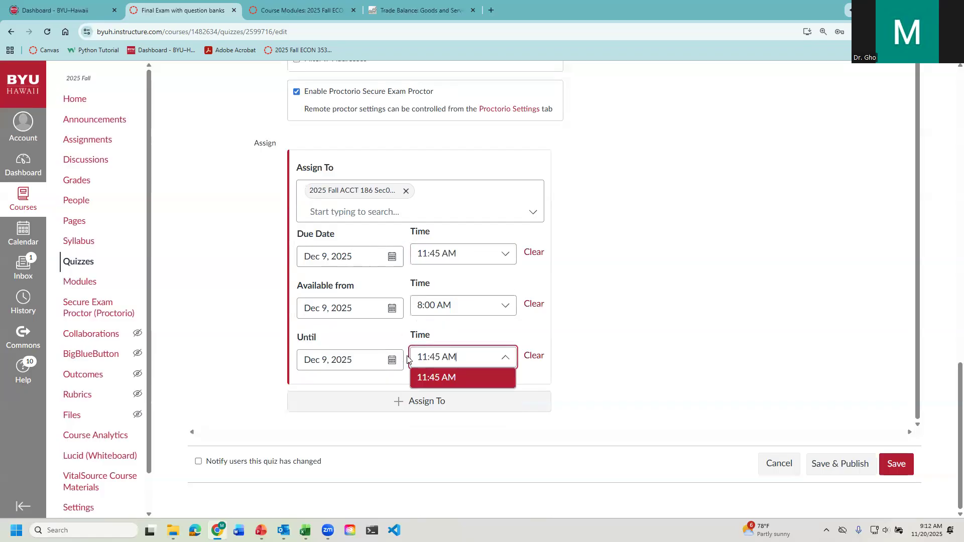
left_click(434, 378)
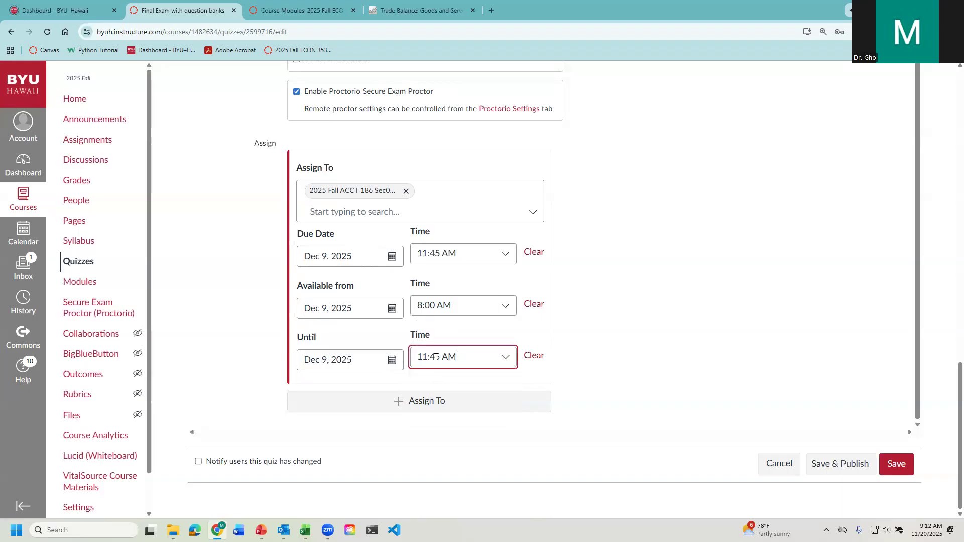
left_click(434, 357)
key("BackSpace")
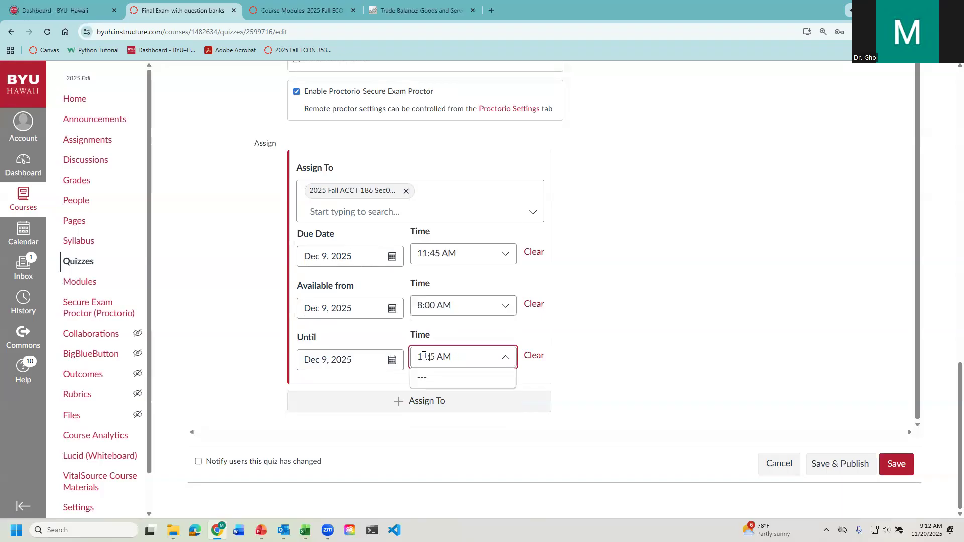
type("0")
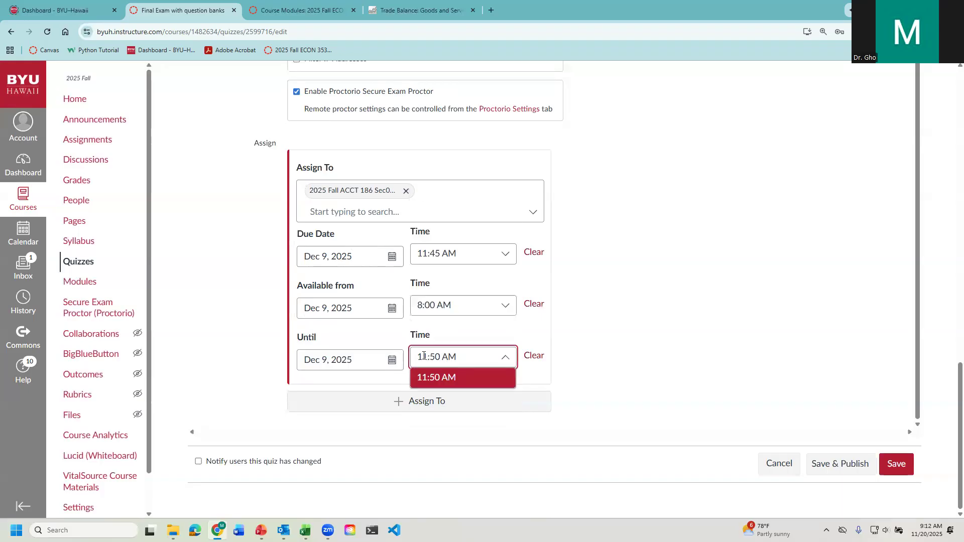
left_click(447, 378)
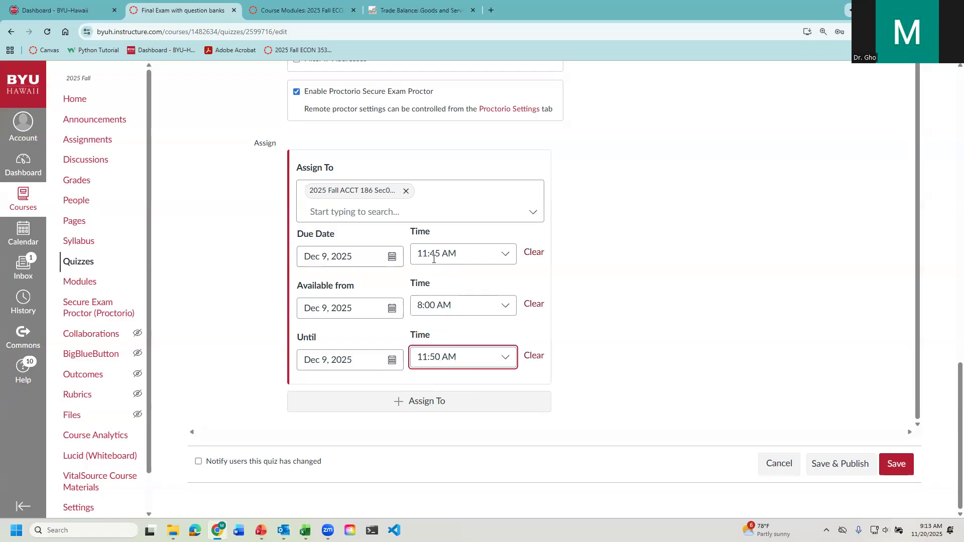
- Open the overview page of "Final Exam with question banks" in a separate browser tab
left_click(243, 304)
scroll(222, 327, "up", 8)
scroll(192, 329, "up", 10)
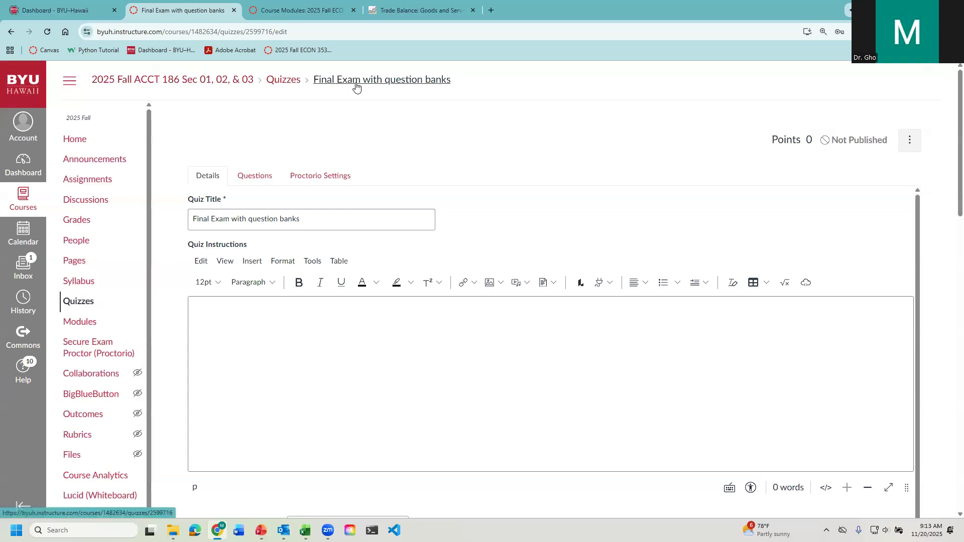
right_click(355, 84)
left_click(363, 90)
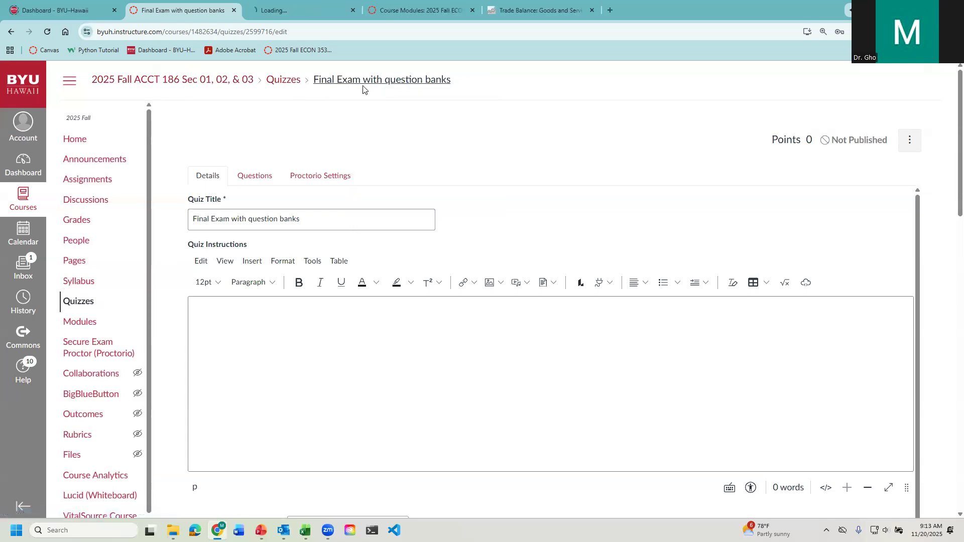
left_click(289, 11)
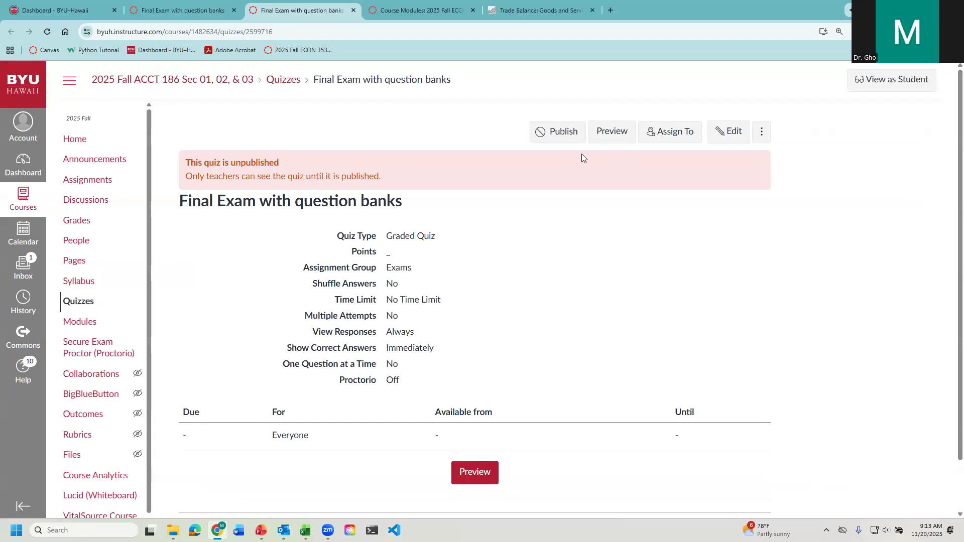
left_click(388, 82)
- Find the 1.1 Class Quiz EB ch1 among the course assignments and open it
left_click(89, 182)
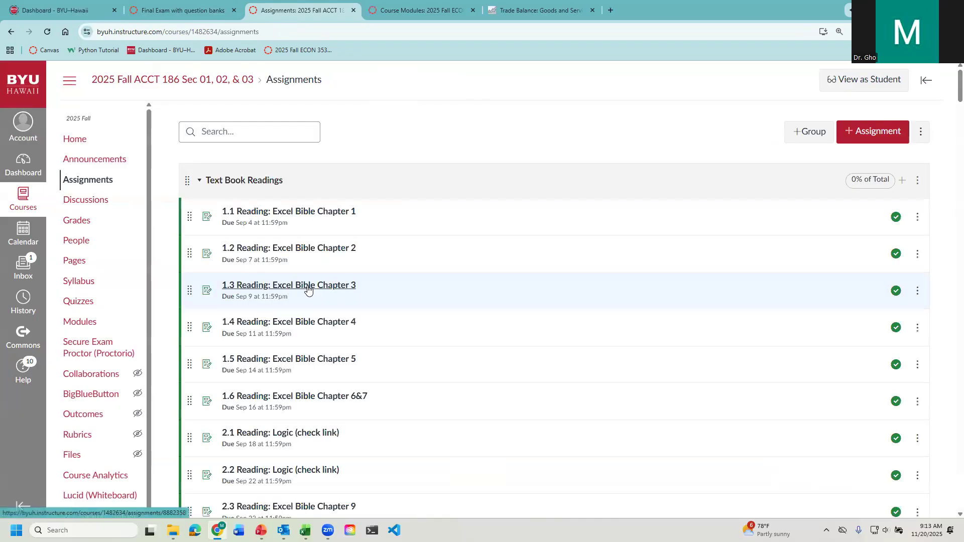
scroll(339, 427, "down", 12)
scroll(339, 427, "down", 10)
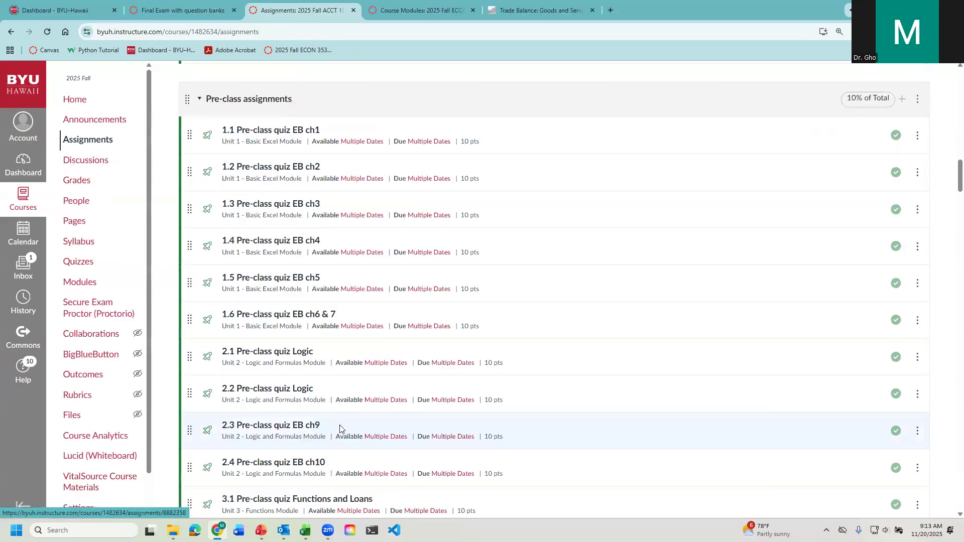
scroll(337, 426, "down", 15)
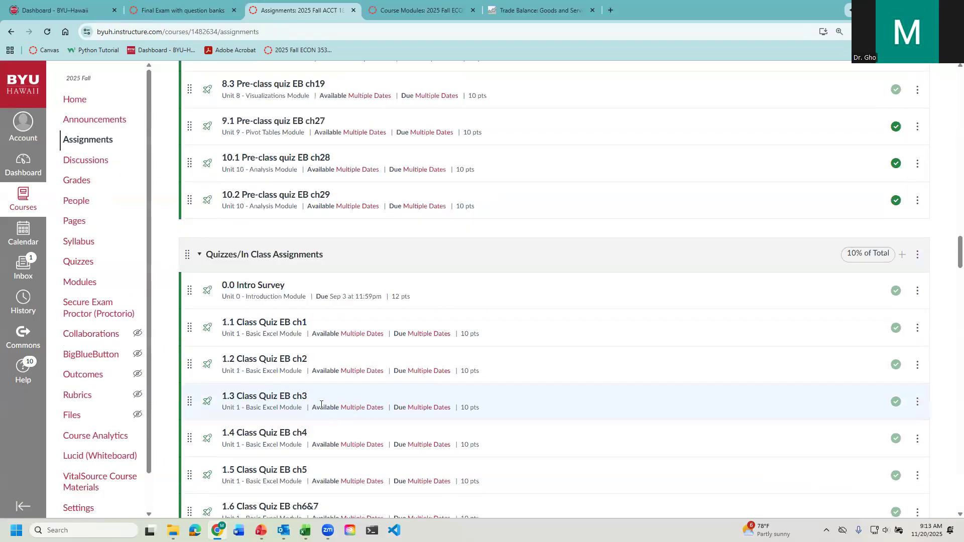
left_click(267, 325)
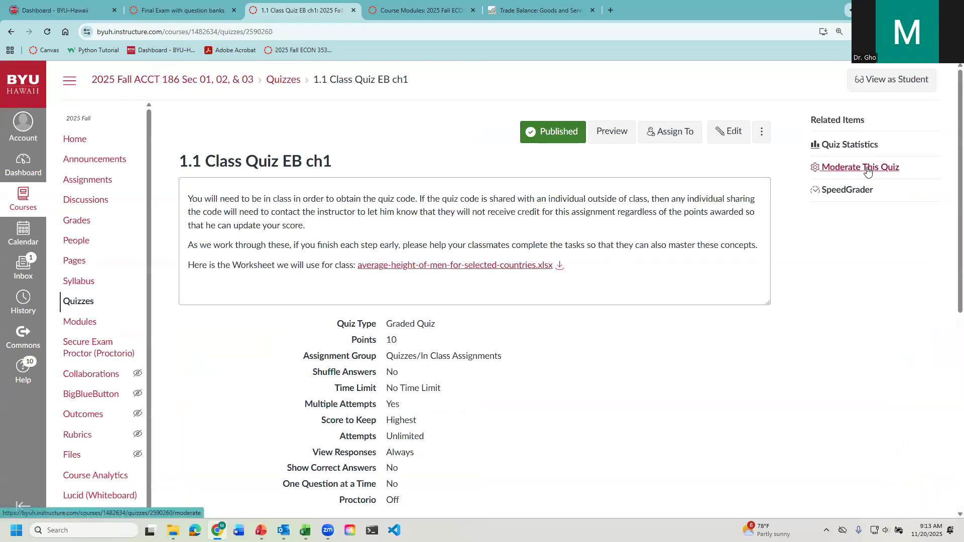
- Open the moderation page of 1.1 Class Quiz EB ch1 and look through the students' attempts, times and scores
left_click(867, 171)
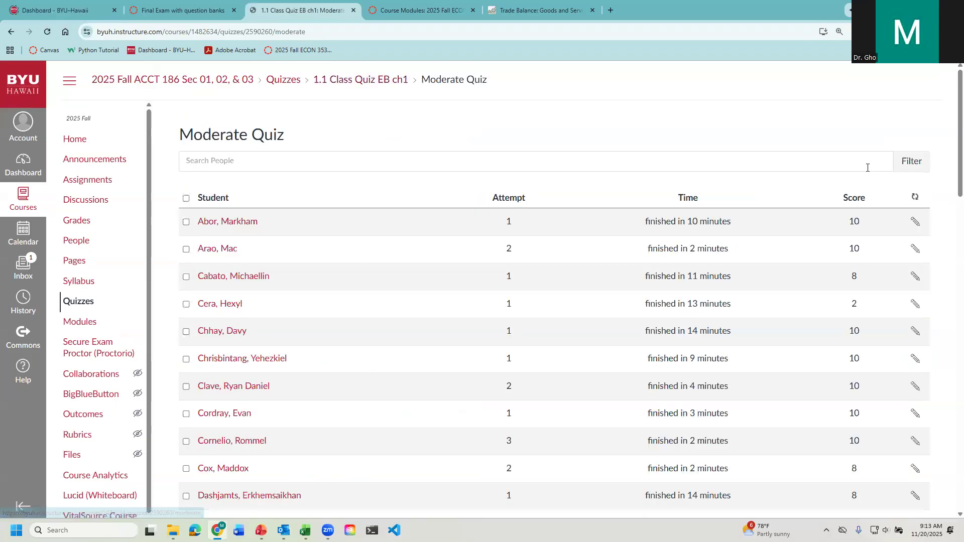
scroll(608, 385, "down", 12)
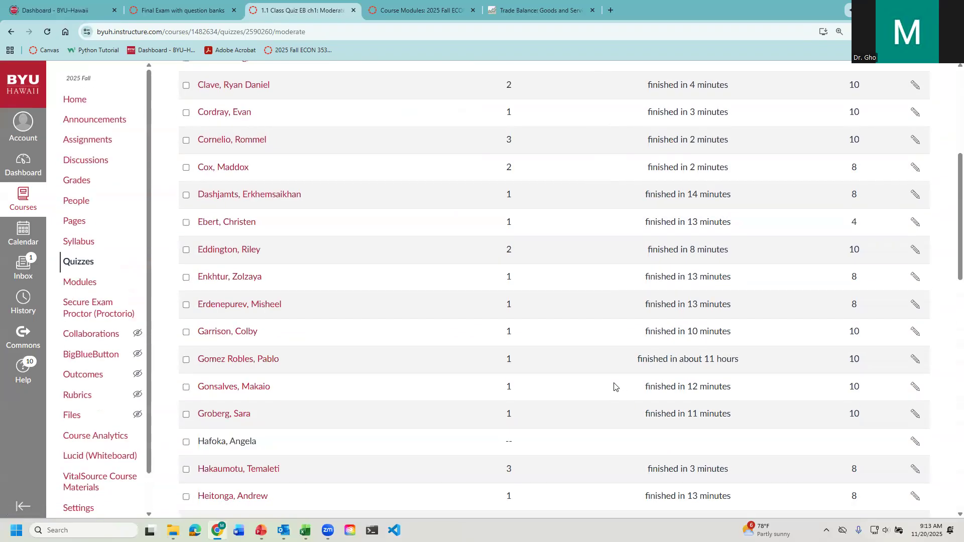
scroll(621, 384, "down", 10)
scroll(601, 351, "up", 15)
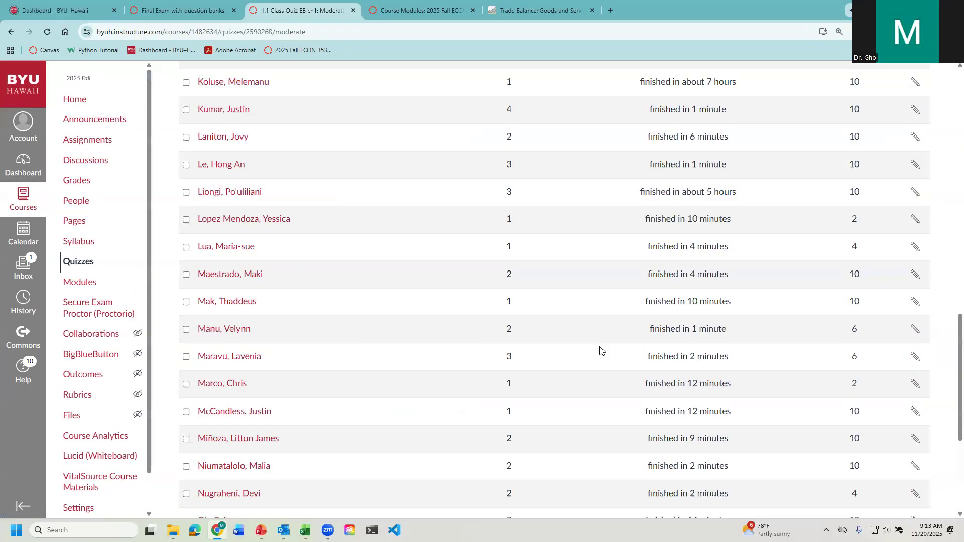
- Go back to the edit page of "Final Exam with question banks" and show its questions
left_click(73, 103)
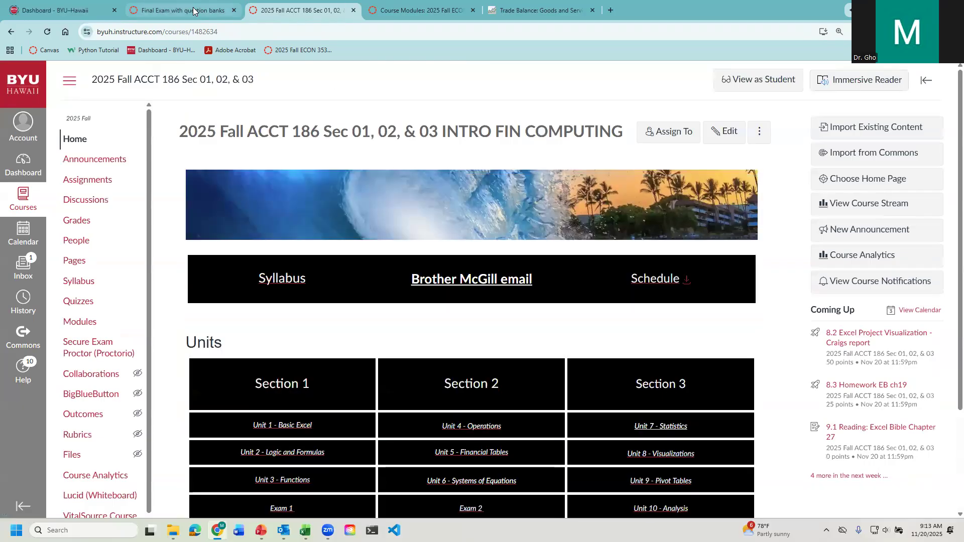
left_click(194, 10)
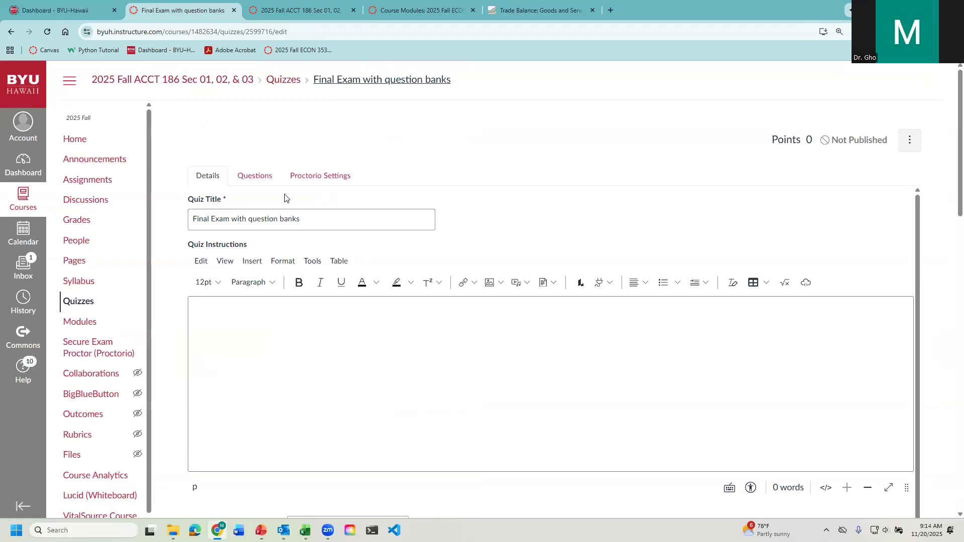
left_click(255, 180)
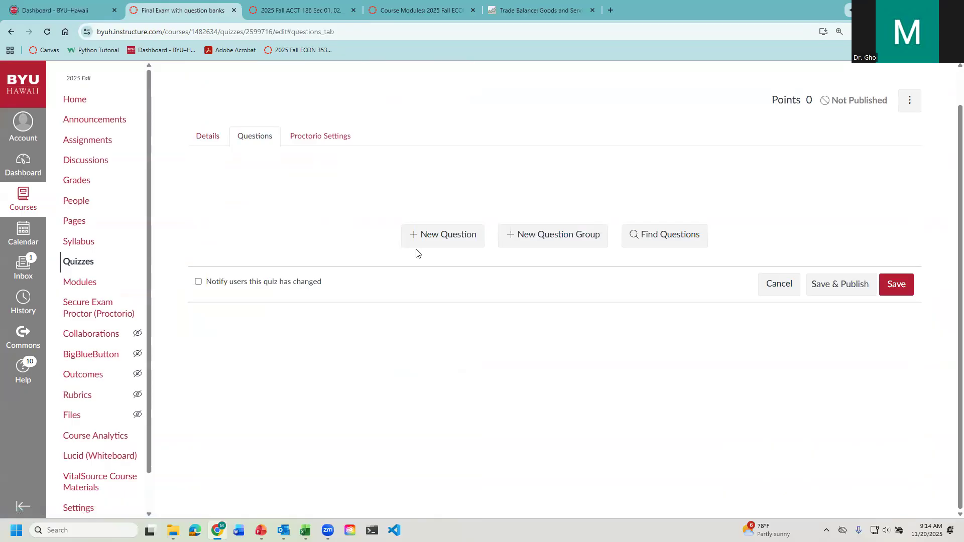
- Add a new question with the text "question" and the answers "correct", "correct", "wrong" and "wrong"
left_click(456, 244)
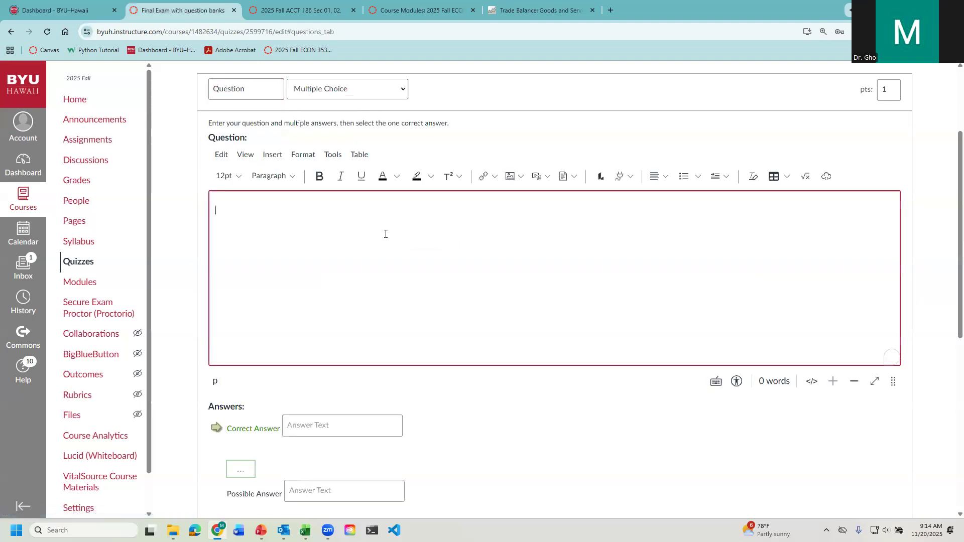
type("question")
left_click(310, 426)
type("correct")
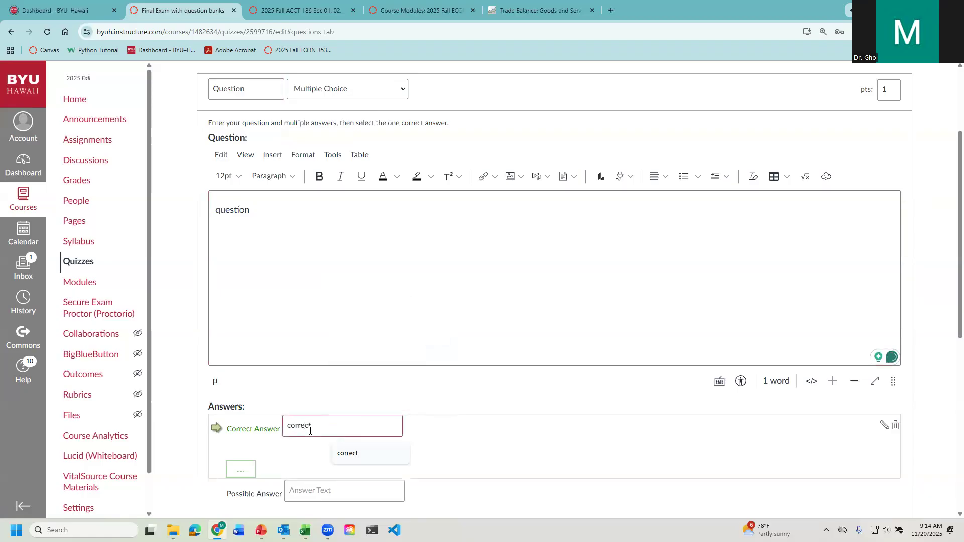
scroll(309, 430, "down", 3)
left_click(318, 337)
type("correct")
left_click(310, 404)
type("wrong")
left_click(302, 470)
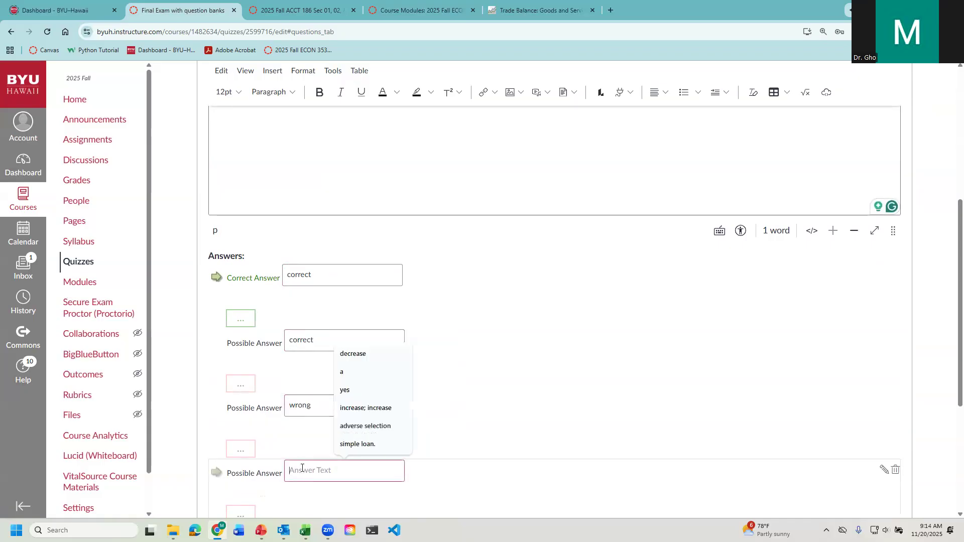
type("wrong")
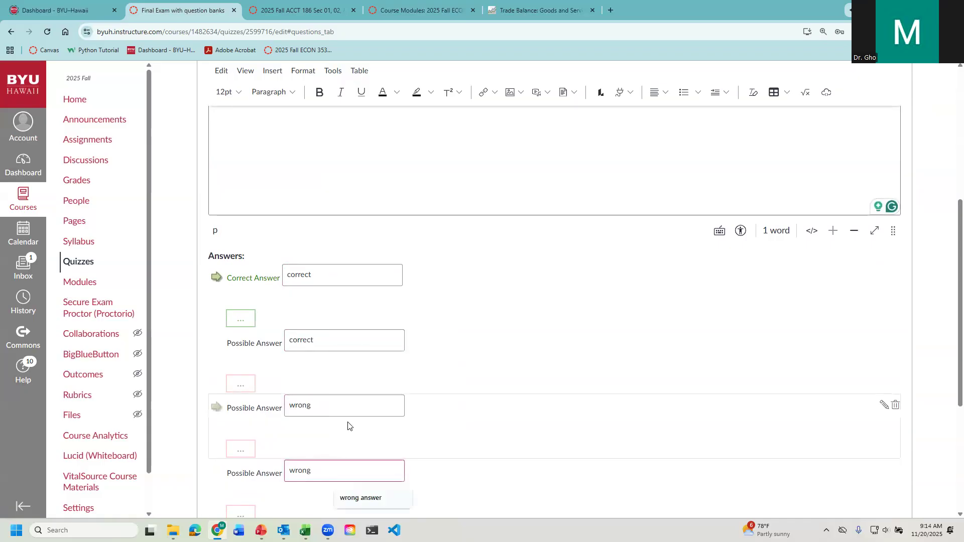
- Change the question type to Multiple Answers
scroll(349, 402, "up", 5)
scroll(381, 157, "down", 2)
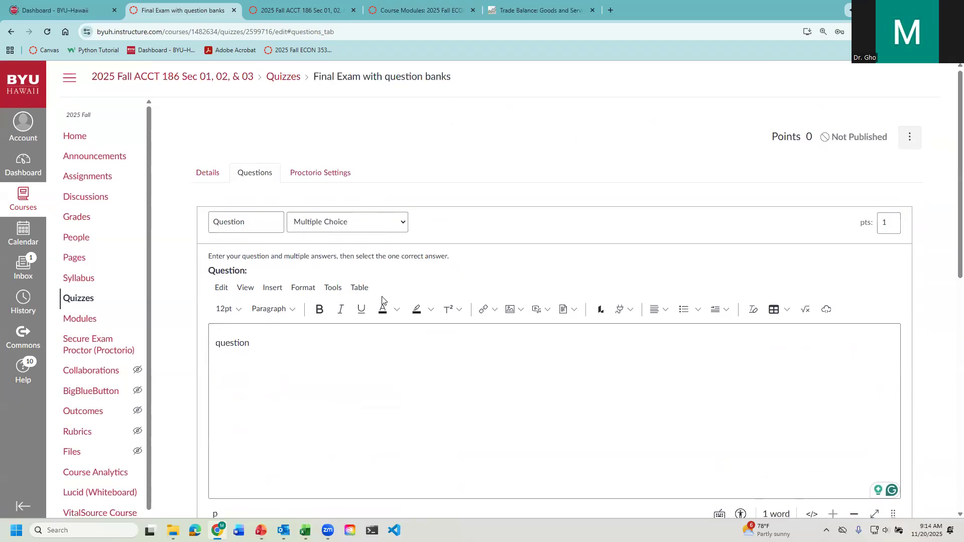
left_click(388, 125)
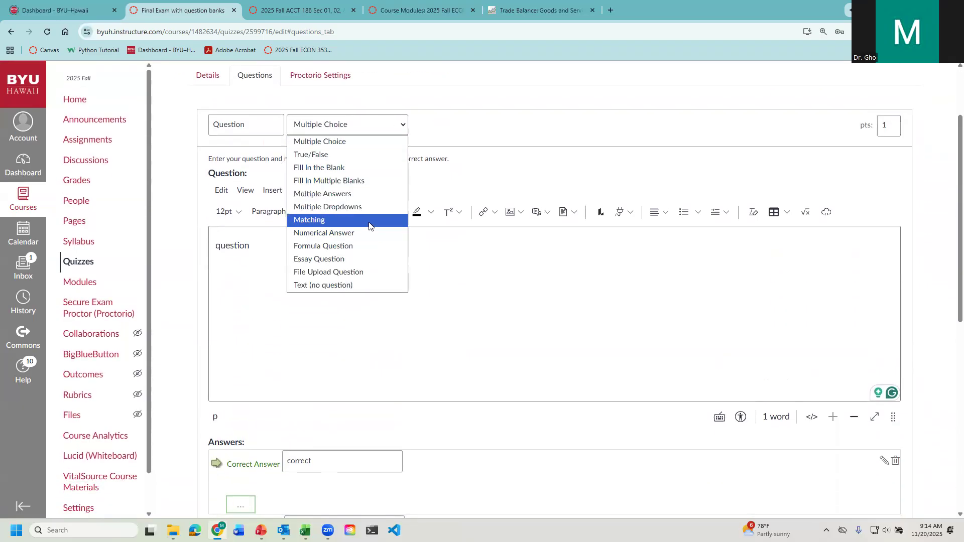
left_click(370, 198)
- Mark the second "correct" answer as a correct answer, keeping the first one marked as correct too
scroll(256, 439, "down", 5)
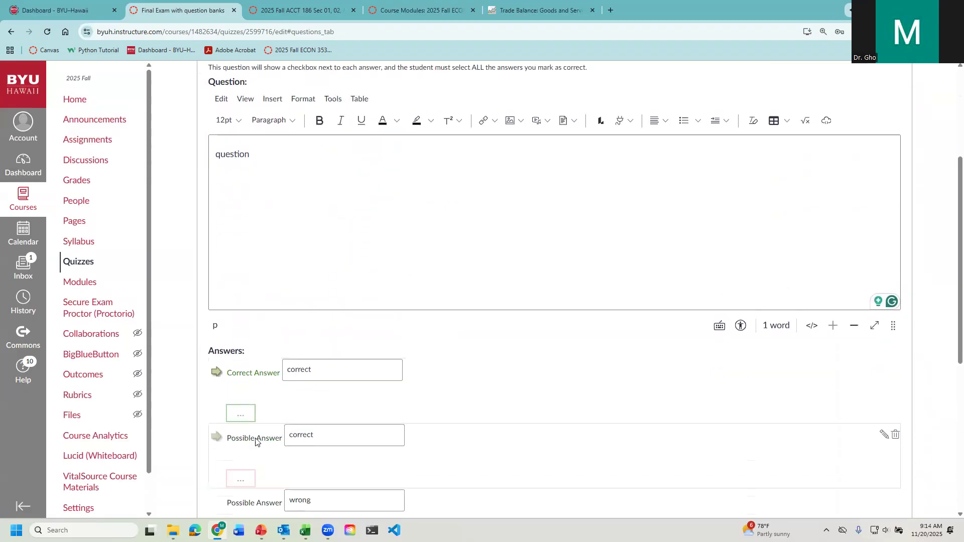
left_click(216, 227)
scroll(358, 351, "up", 3)
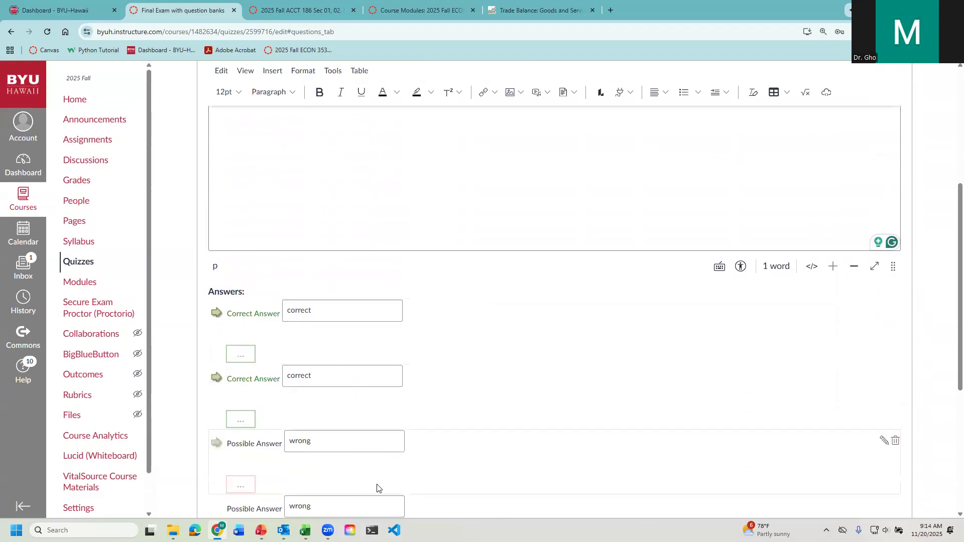
left_click(217, 314)
left_click(217, 313)
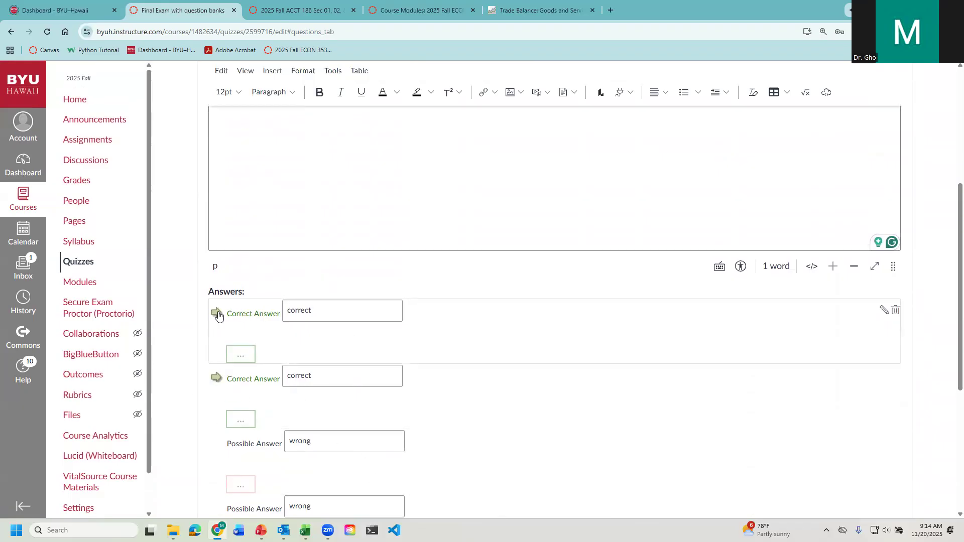
- Name the question 01, set it to 5 points, and save the question to the quiz
scroll(321, 352, "down", 5)
scroll(275, 431, "up", 10)
scroll(277, 438, "down", 10)
scroll(495, 474, "up", 7)
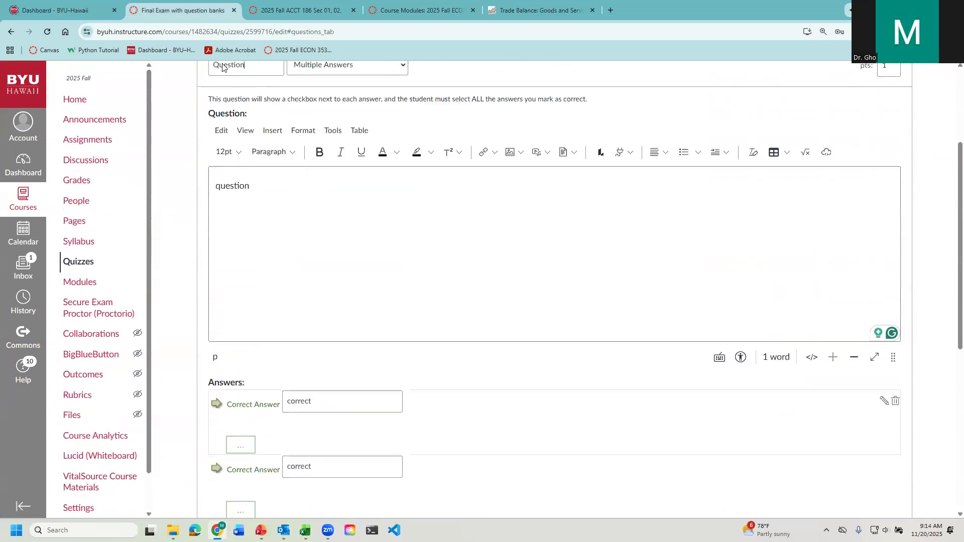
double_click(223, 67)
scroll(210, 64, "up", 2)
type("01")
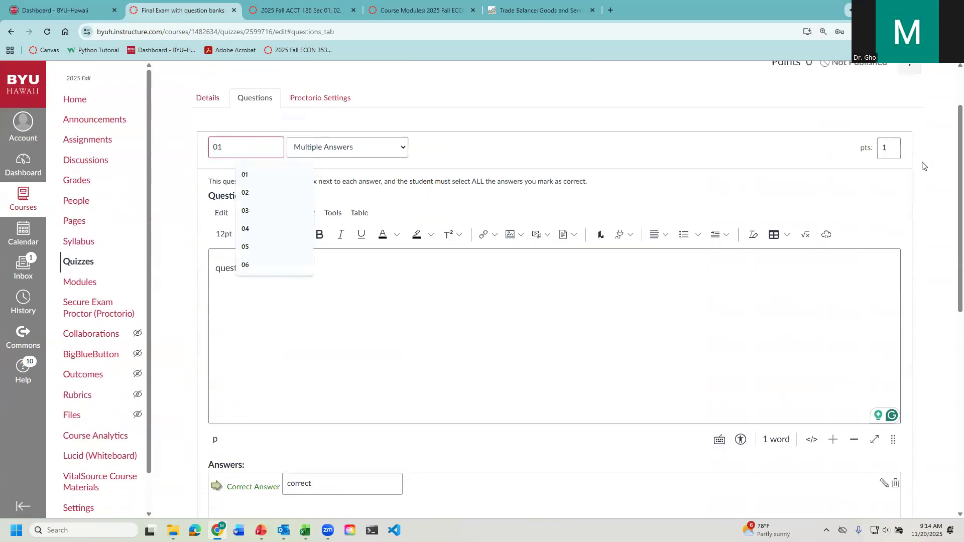
double_click(893, 149)
type("5")
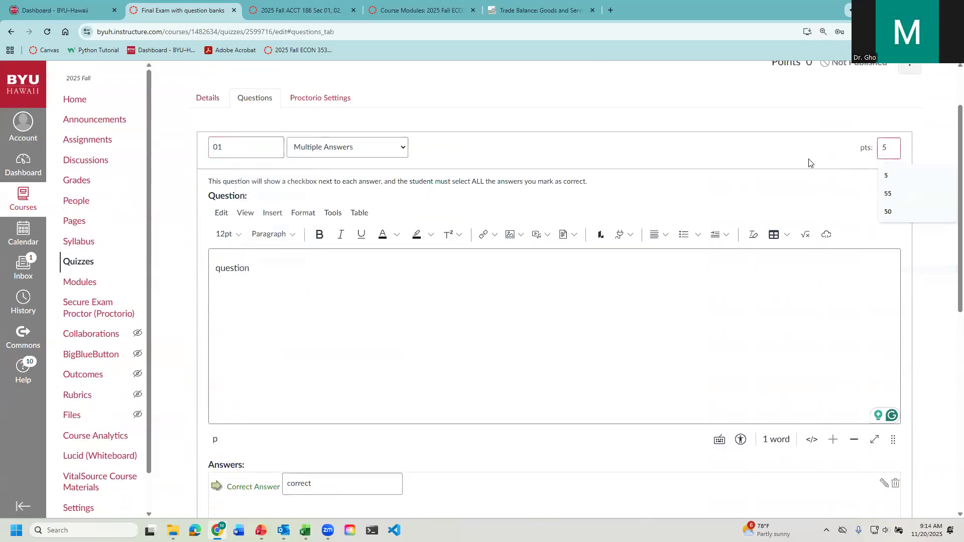
scroll(376, 382, "down", 7)
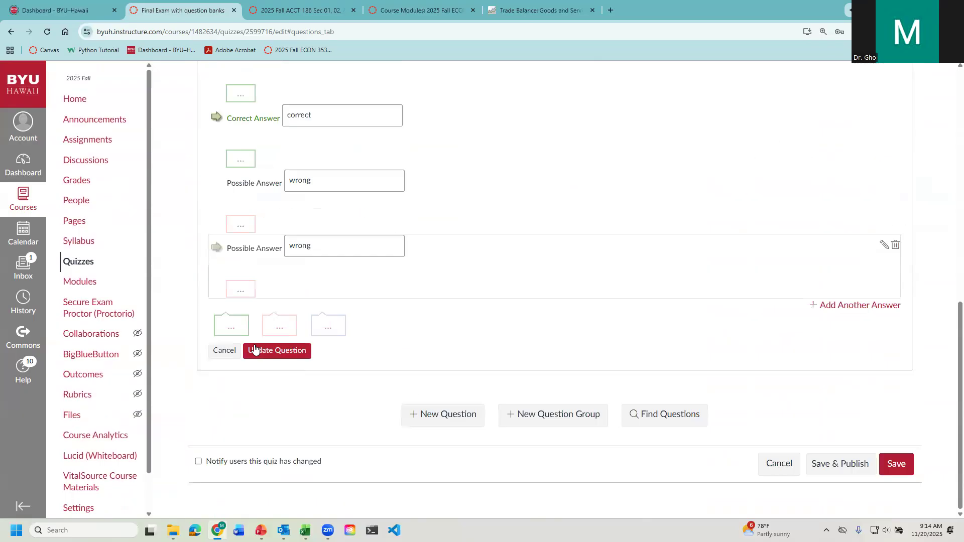
left_click(268, 351)
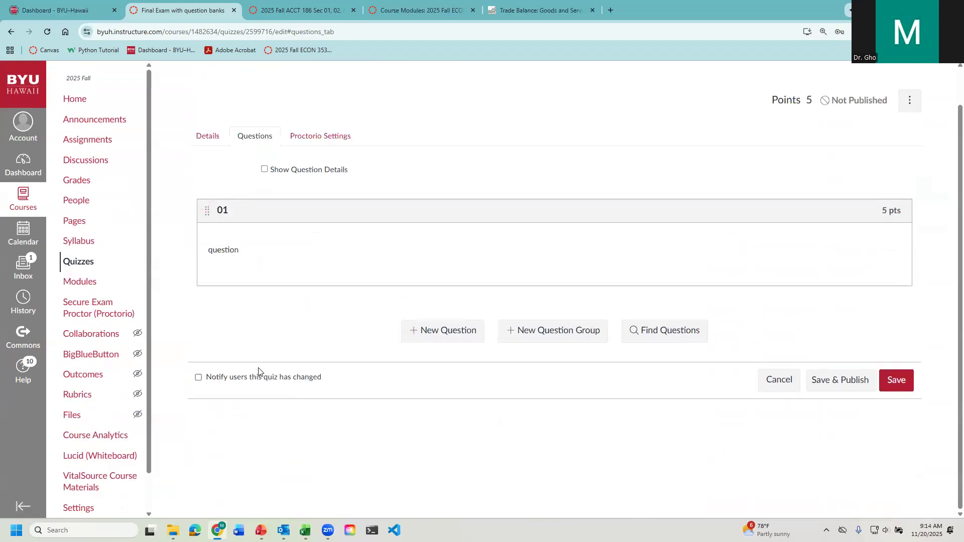
- Add a new question group linked to the 2025 Fall "Acct 186 systems of equations large" question bank
left_click(555, 339)
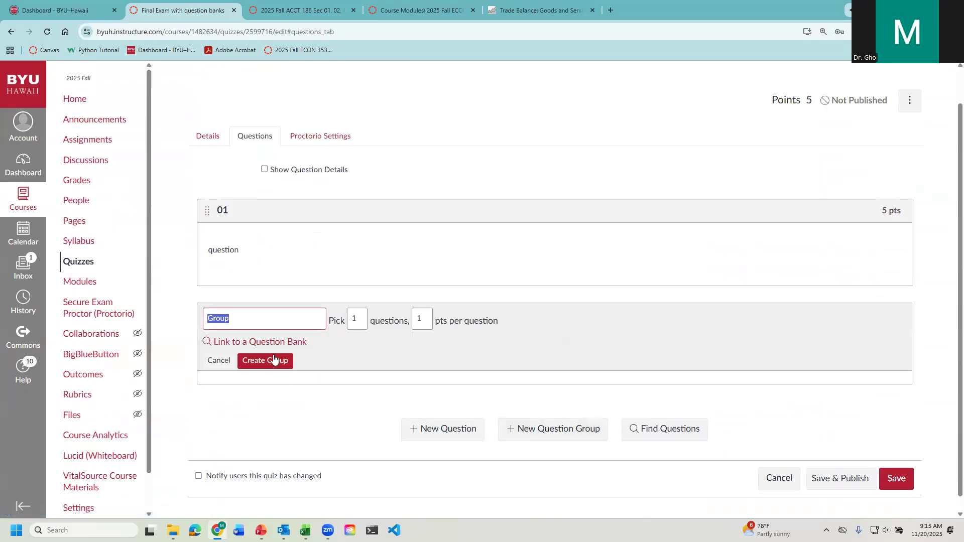
left_click(267, 344)
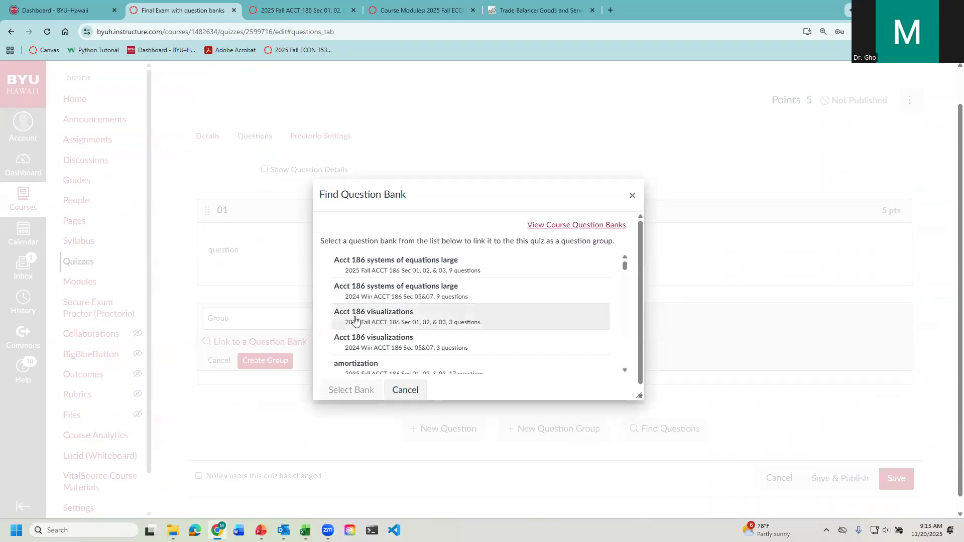
scroll(389, 317, "down", 5)
scroll(390, 317, "up", 5)
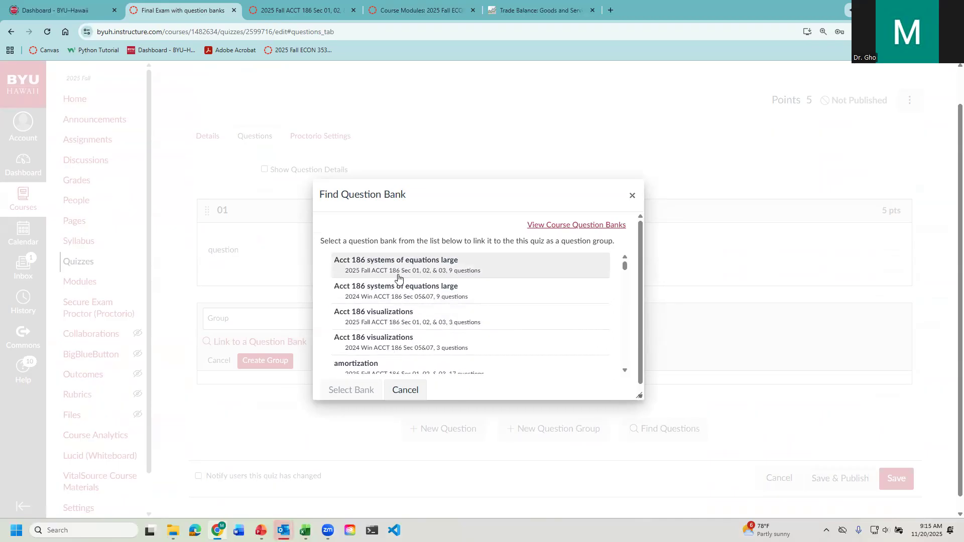
left_click(416, 272)
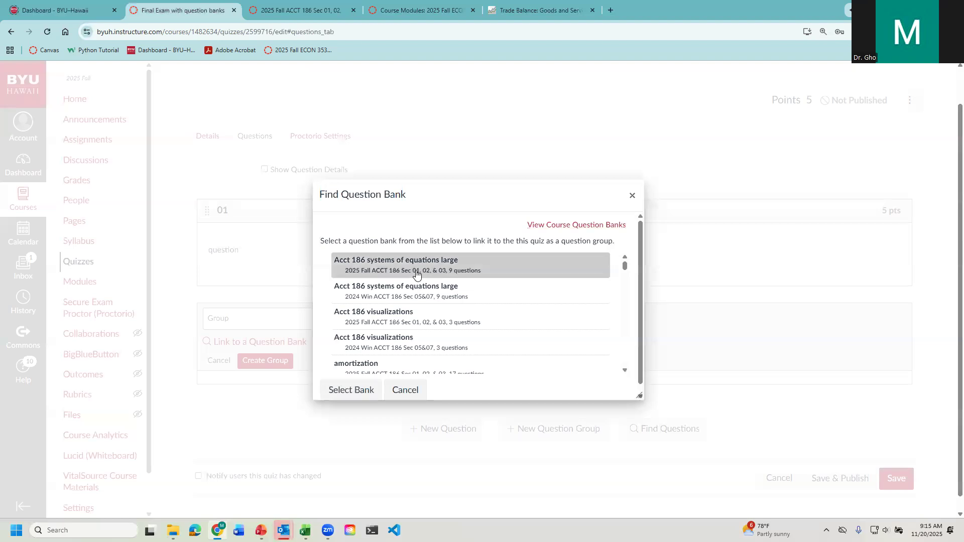
left_click(351, 390)
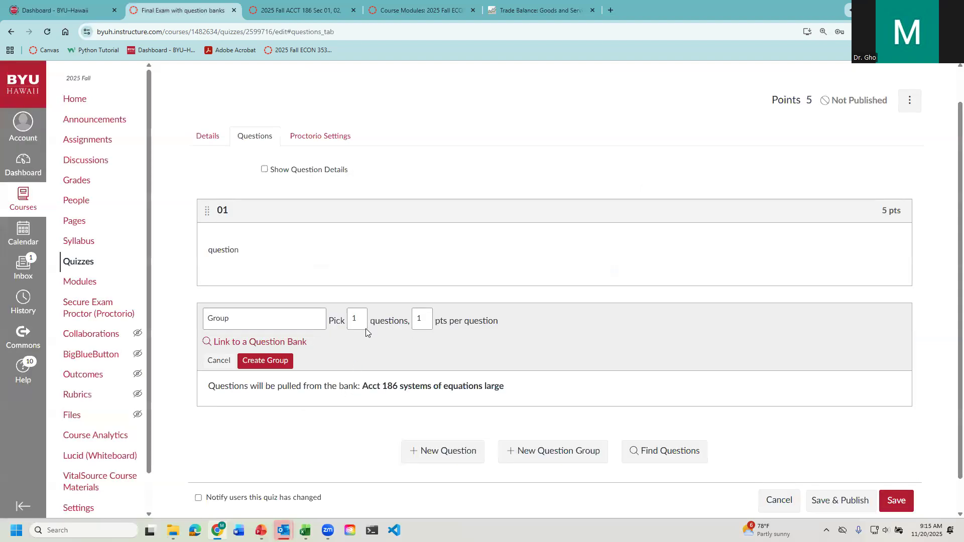
- Create the group with 2 questions picked at 5 points each, and show the question details
left_click_drag(358, 319, 337, 315)
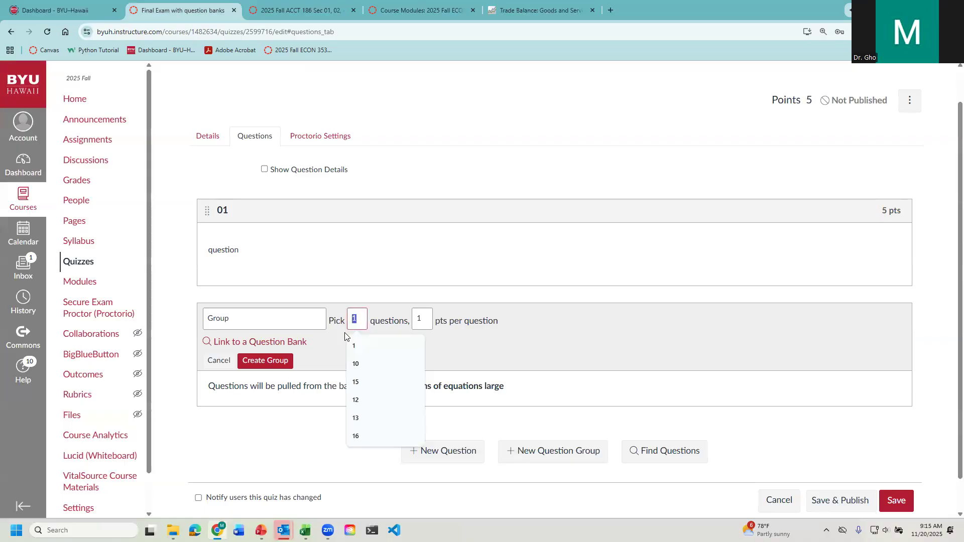
type("2")
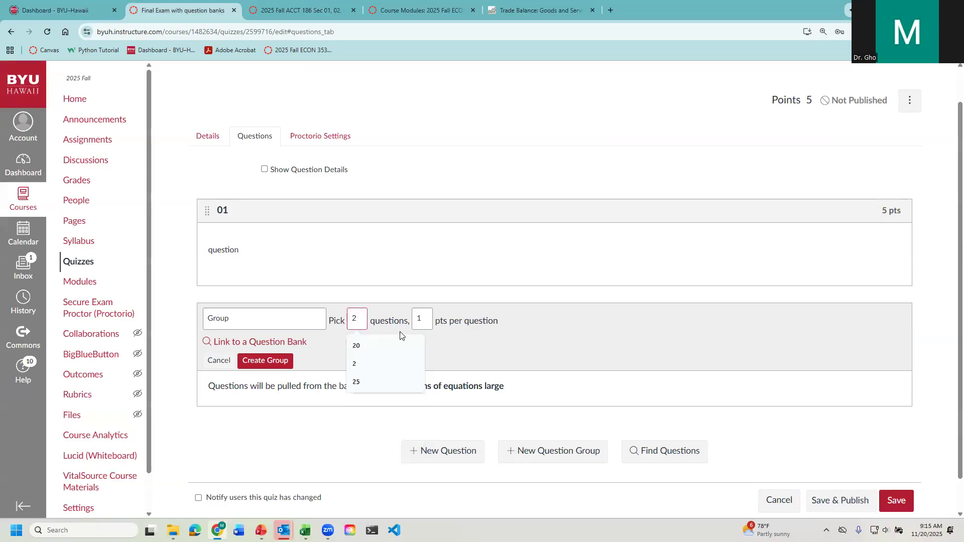
left_click(418, 316)
type("5")
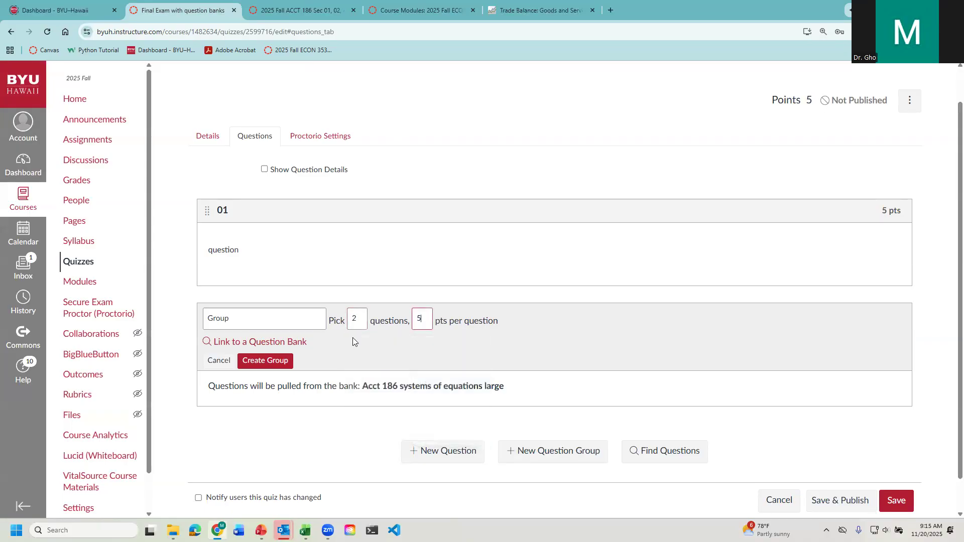
left_click(263, 361)
left_click(264, 171)
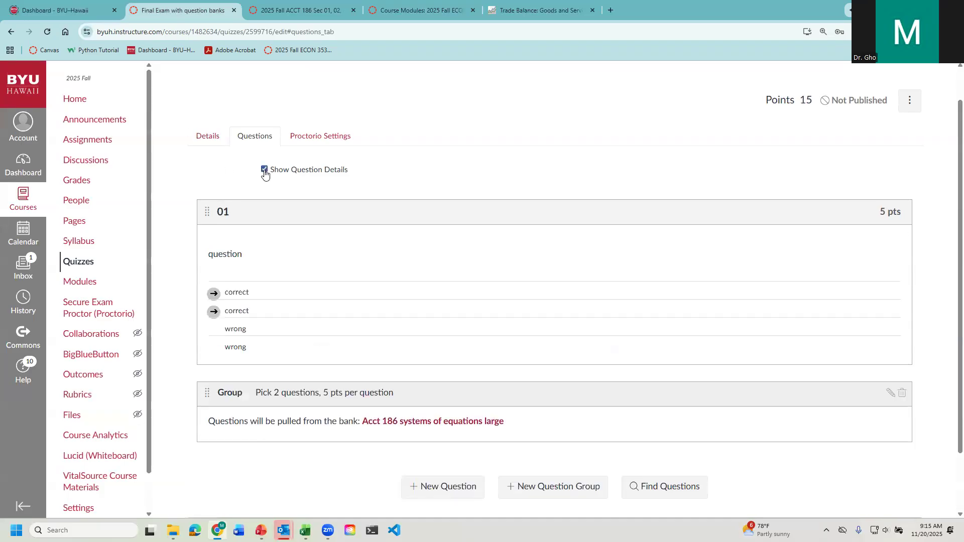
scroll(314, 366, "down", 2)
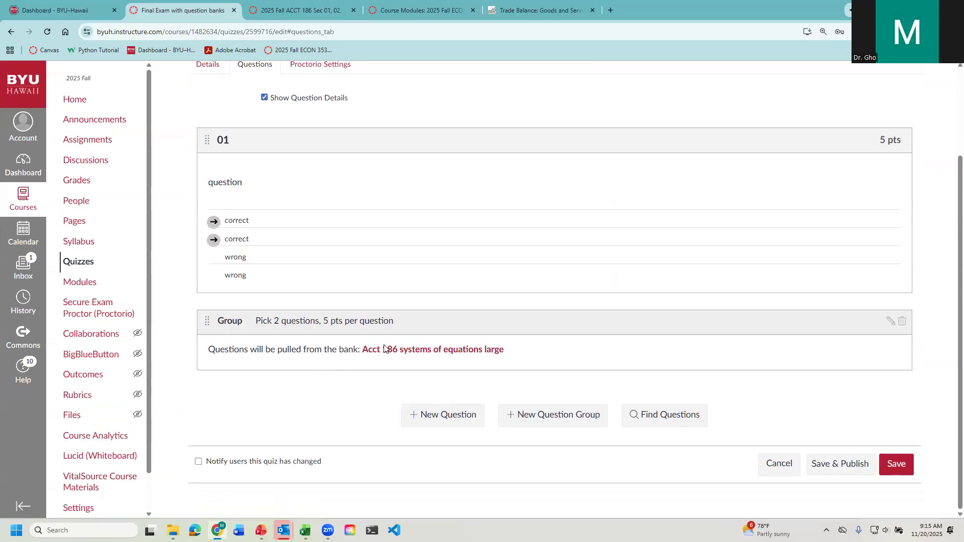
- Add another question group named 03 and link it to the 2025 Fall "bond question bank"
left_click(531, 415)
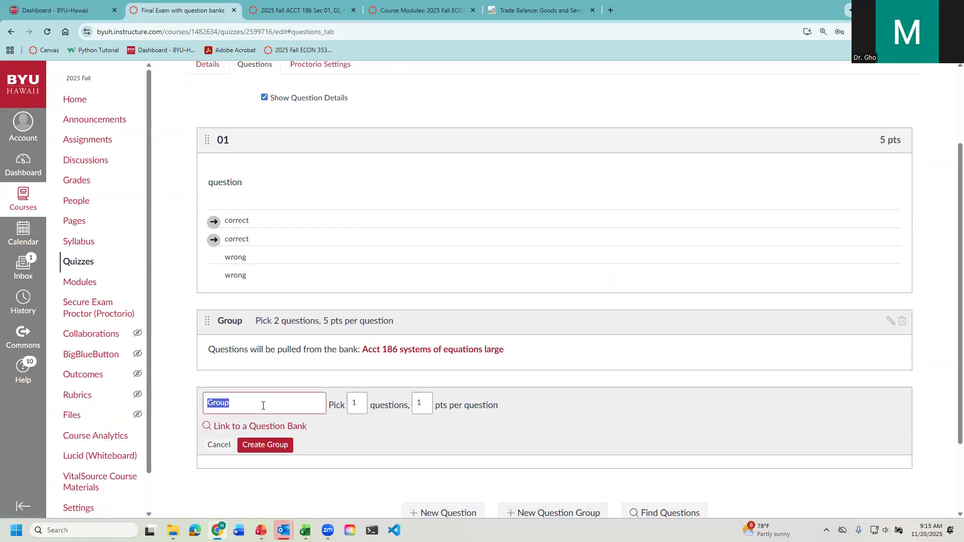
type("03")
left_click(268, 430)
scroll(370, 352, "down", 2)
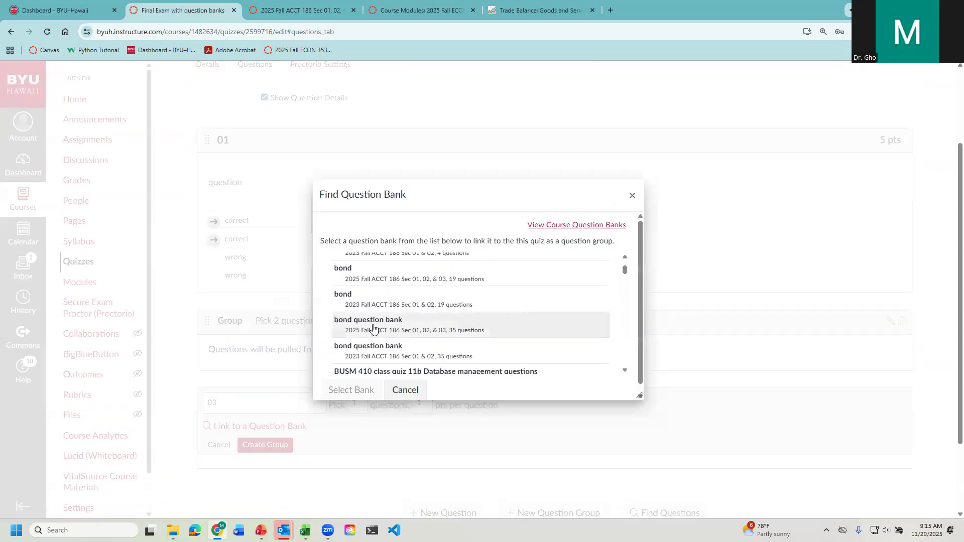
left_click(382, 329)
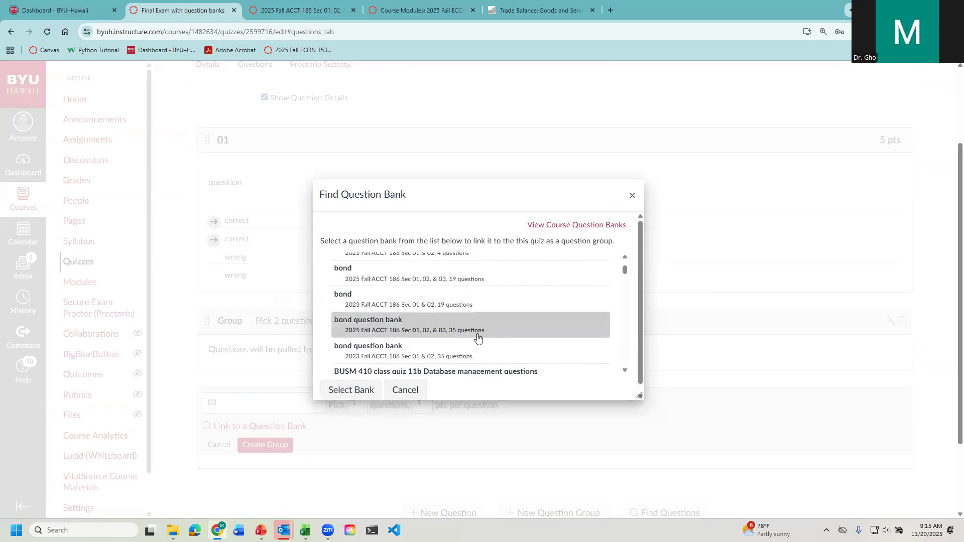
left_click(360, 390)
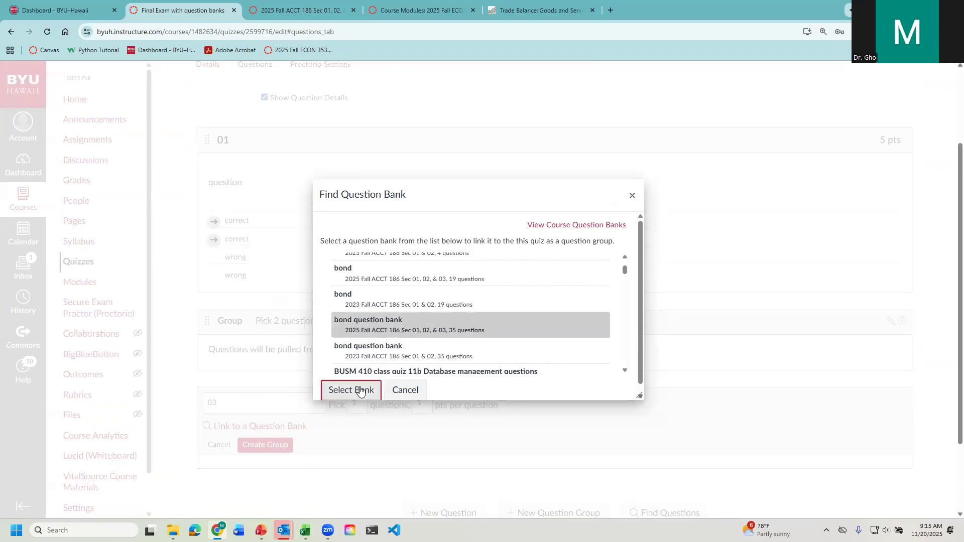
- Set group 03 to pick 3 questions at 5 points each and create it
double_click(353, 410)
type("3")
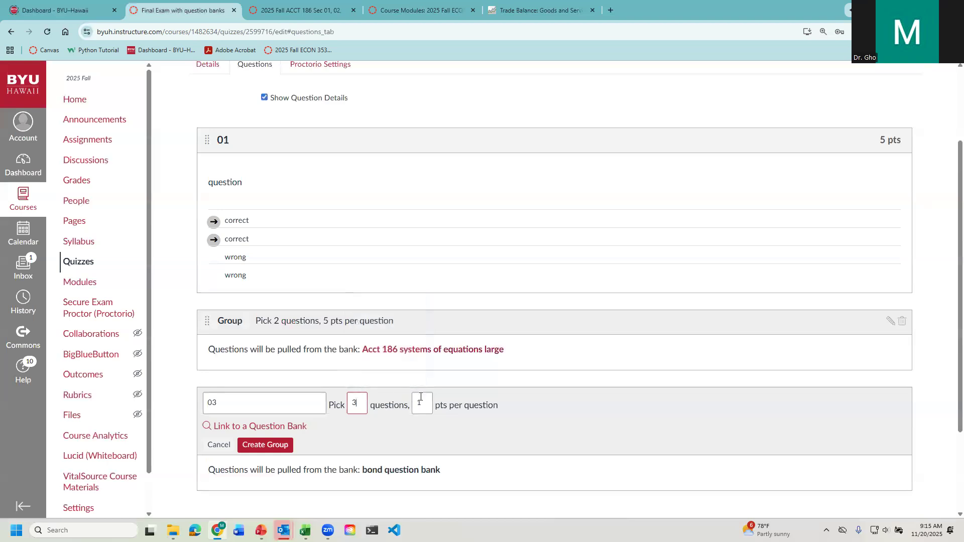
double_click(420, 399)
type("5")
left_click(265, 446)
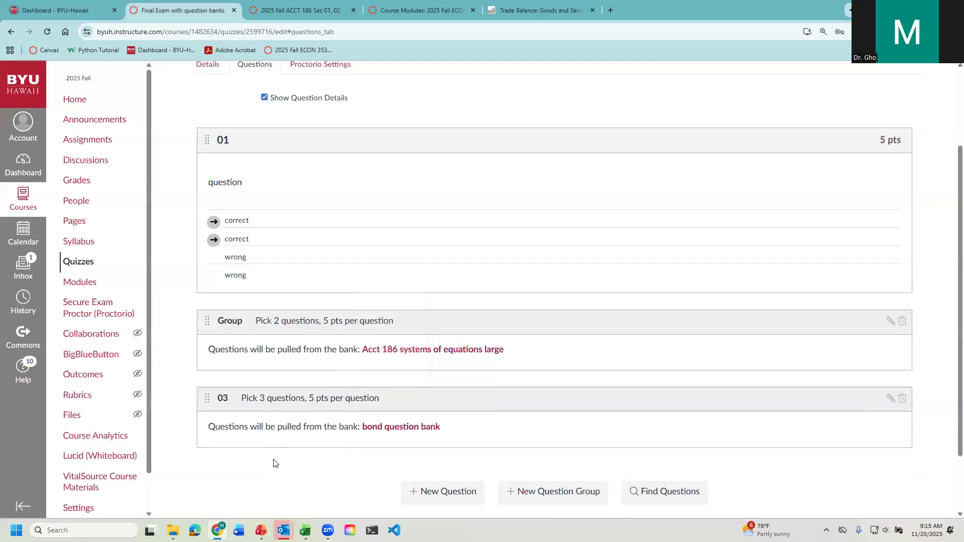
- Save the quiz, accepting that not everyone is assigned, and dismiss the browser's password update offer
scroll(274, 463, "down", 2)
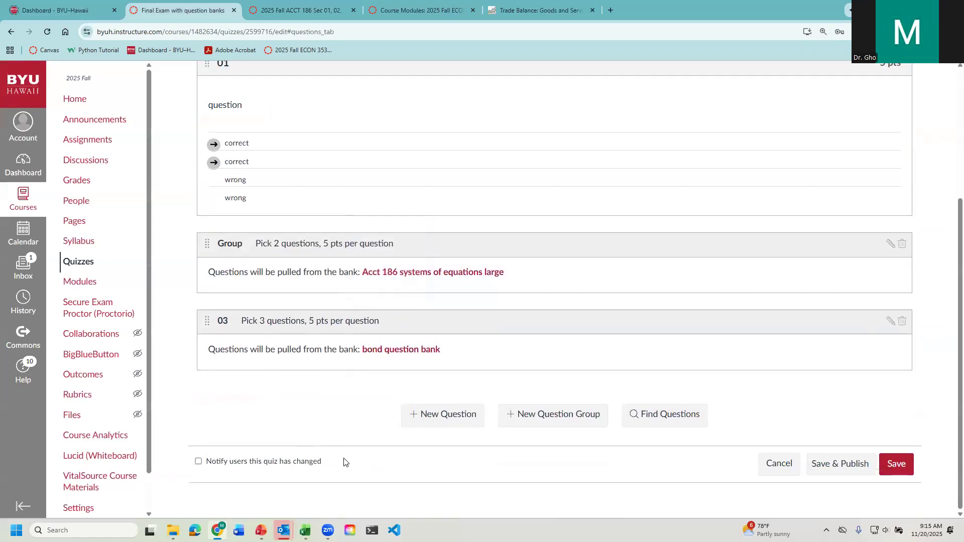
left_click(894, 464)
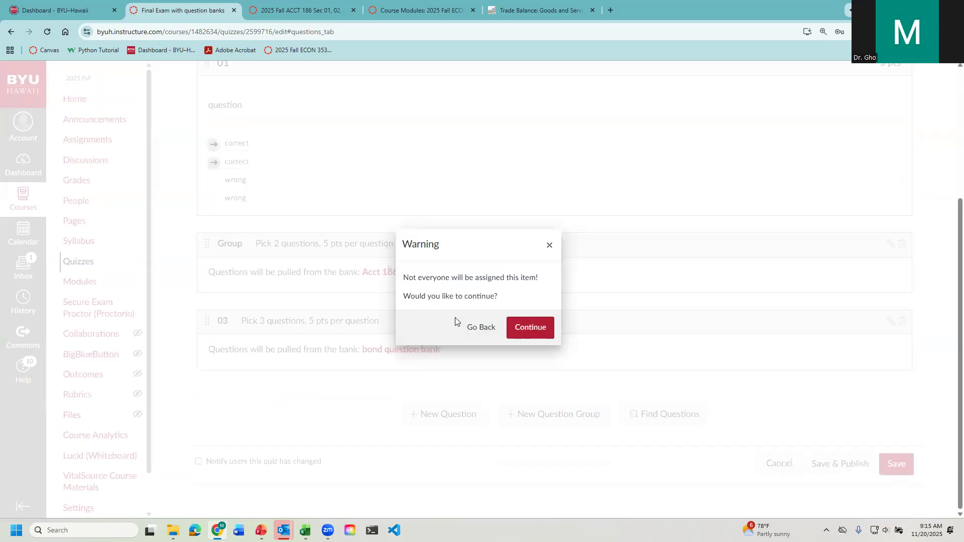
left_click(527, 333)
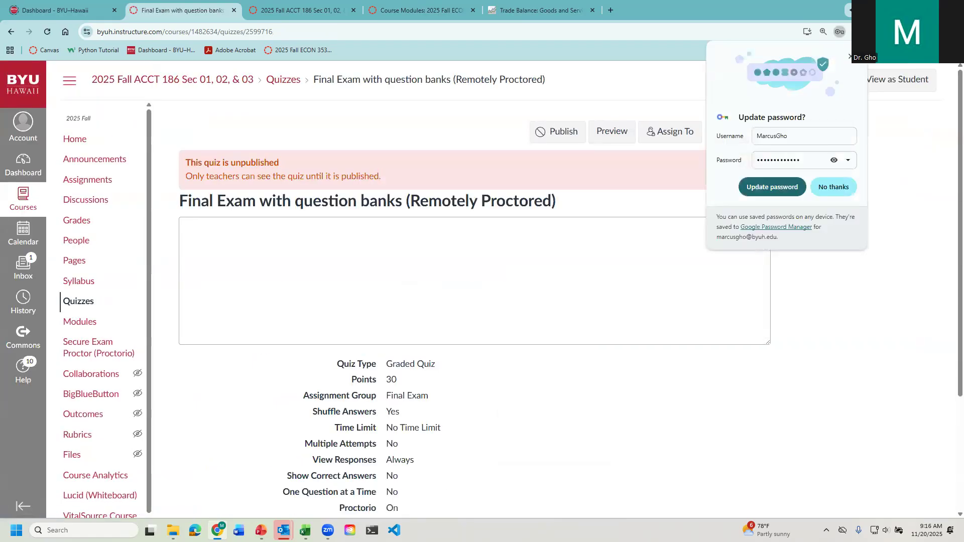
left_click(849, 57)
- Reopen the quiz for editing and add a second assignment block for section 2025 Fall ACCT 186 Sec02 INTRO FIN COMPUTING
left_click(729, 131)
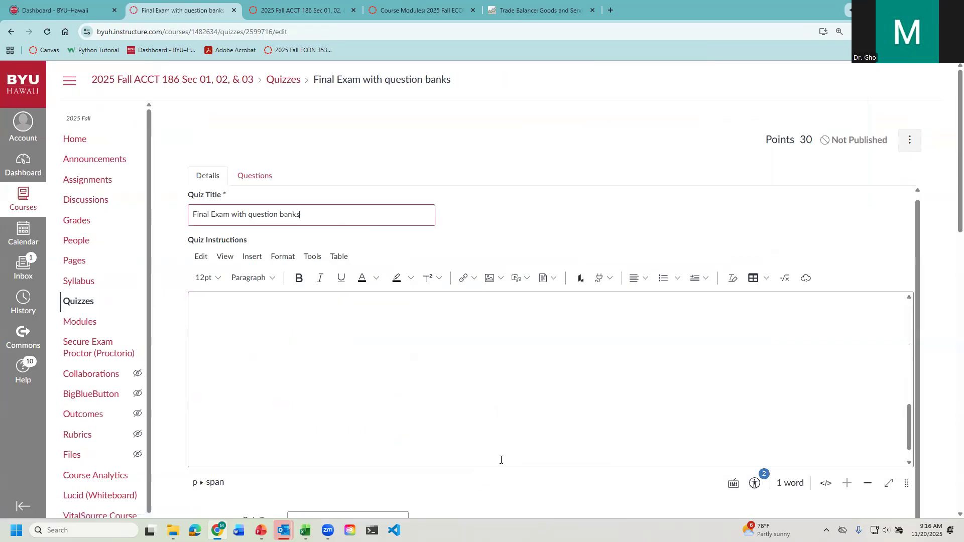
scroll(502, 458, "down", 10)
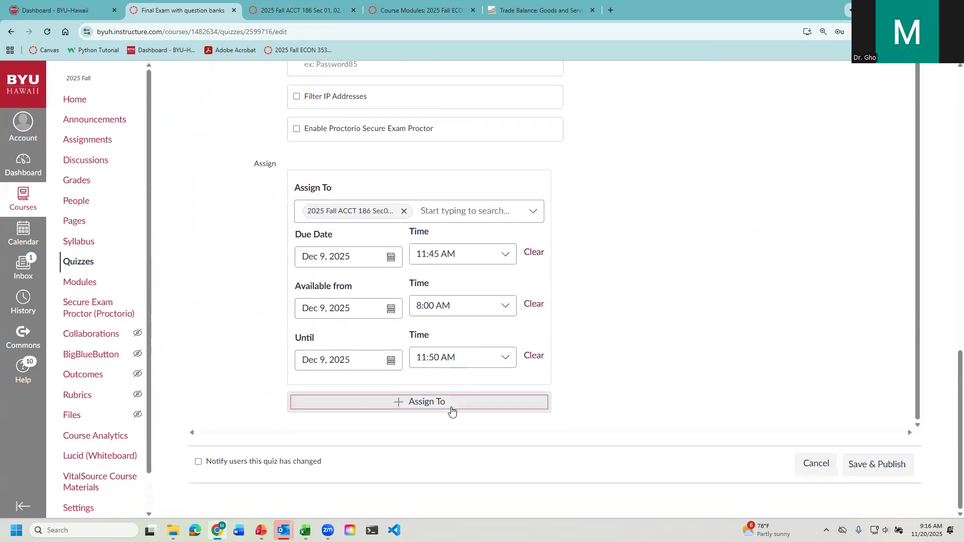
scroll(371, 381, "down", 2)
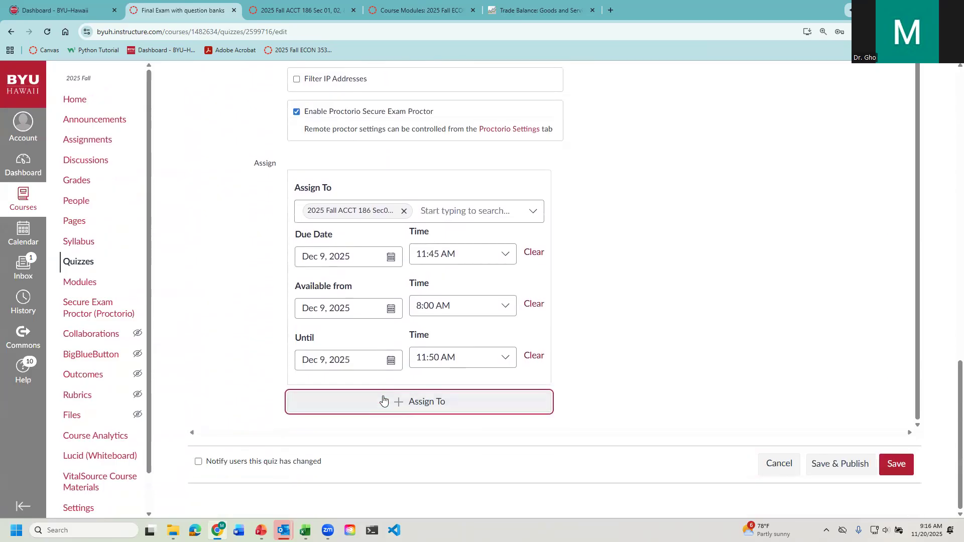
left_click(398, 405)
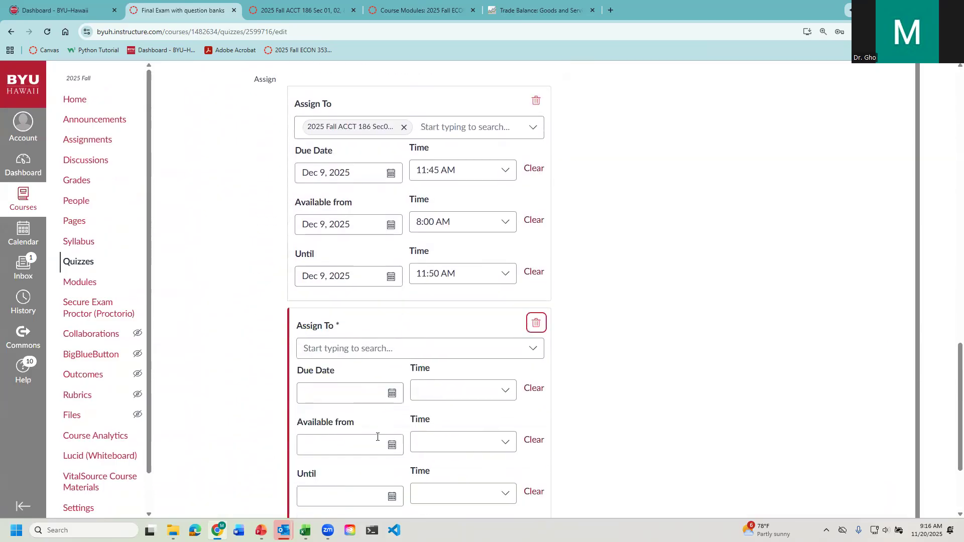
left_click(381, 348)
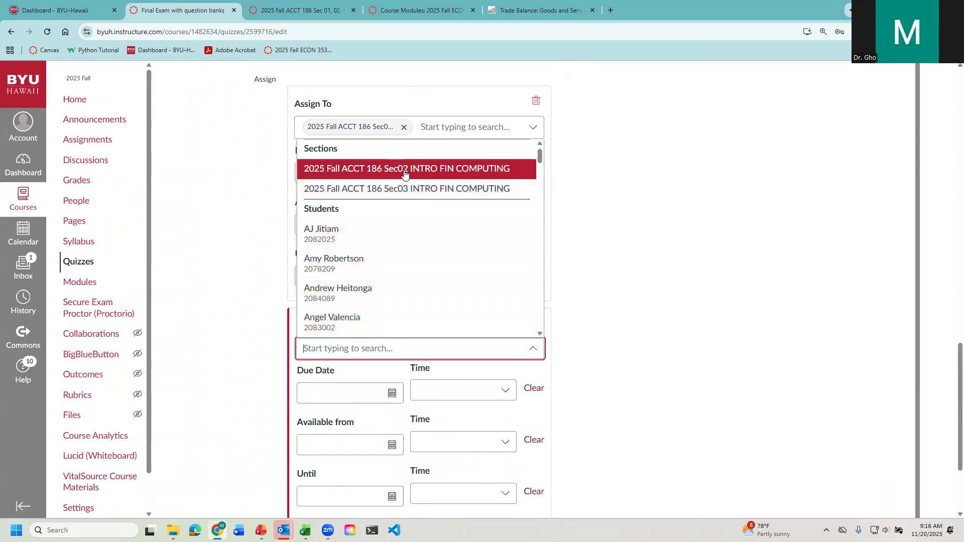
left_click(401, 169)
- Copy Dec 9, 2025 from the first assignment block into the Sec02 block's due, available from and until dates
left_click_drag(354, 273, 303, 266)
key("ctrl+c")
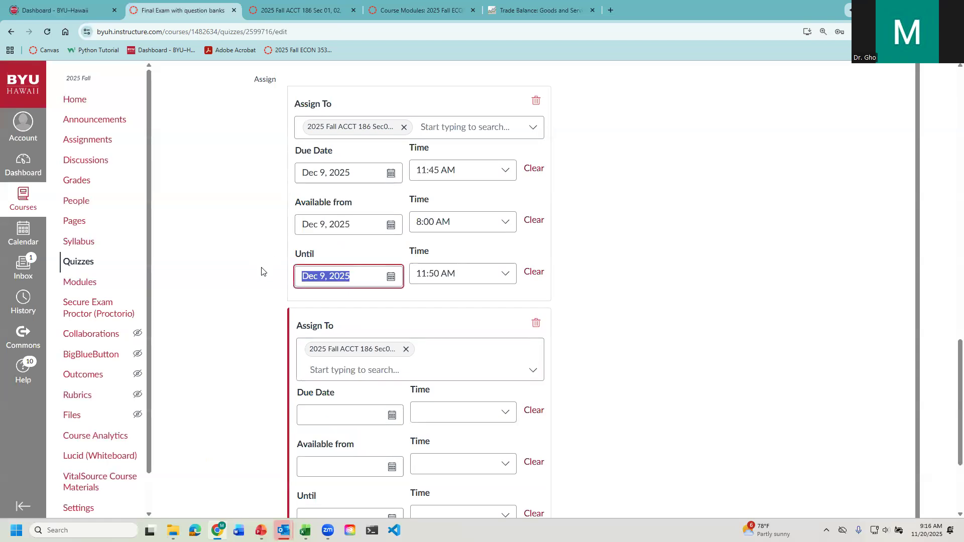
left_click(322, 414)
key("ctrl+v")
left_click(315, 468)
key("ctrl+v")
left_click(323, 512)
key("ctrl+v")
left_click(462, 407)
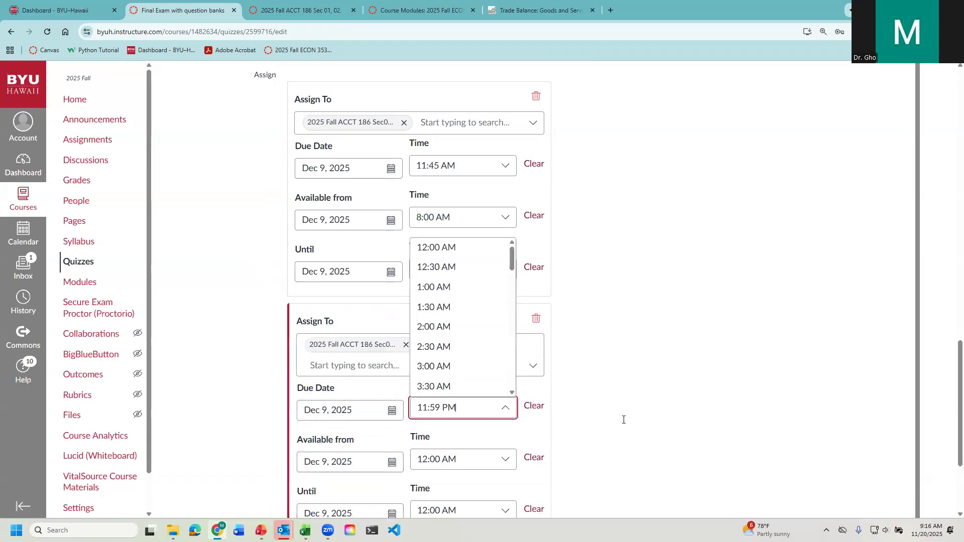
scroll(603, 442, "down", 3)
left_click(673, 366)
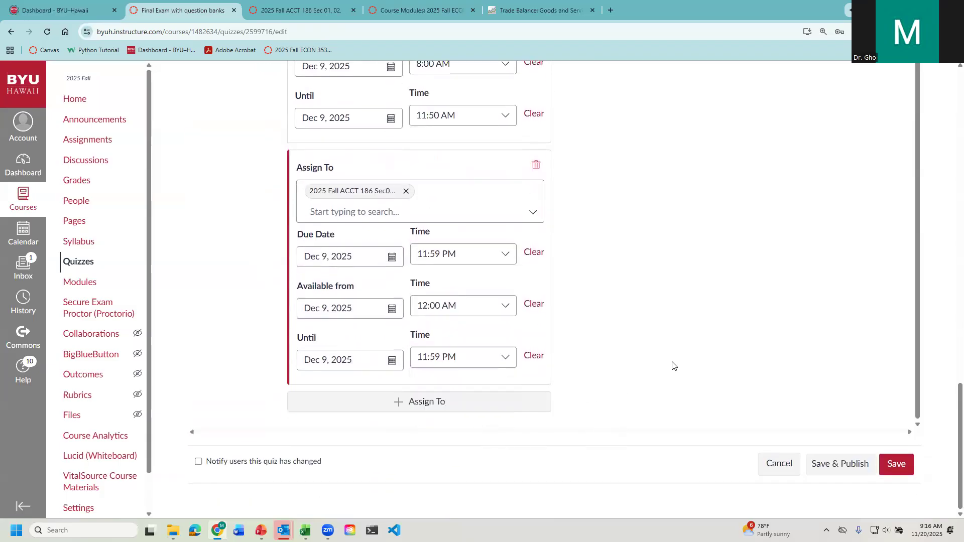
- Save the quiz with the added Sec02 assignment, continuing although not everyone is assigned
scroll(610, 399, "up", 6)
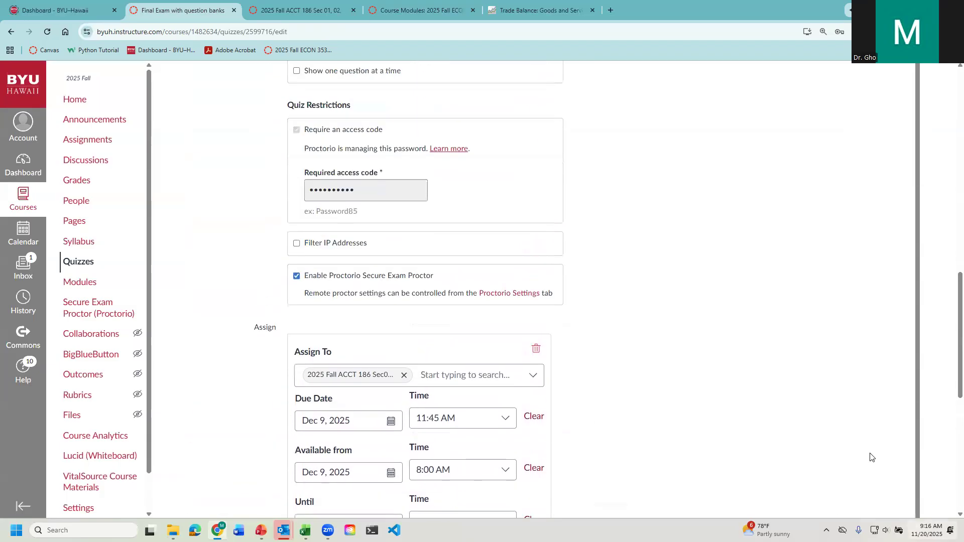
scroll(824, 452, "down", 5)
scroll(876, 496, "down", 3)
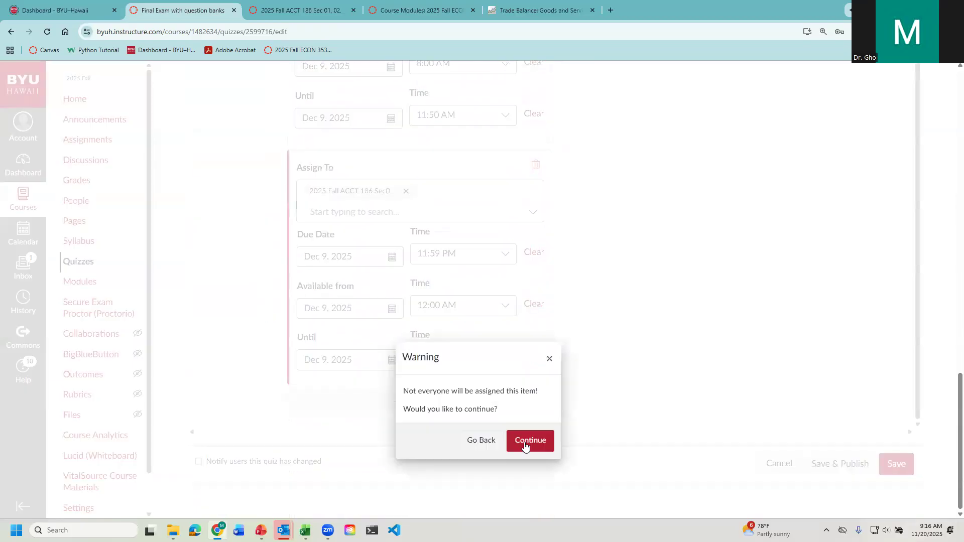
left_click(531, 444)
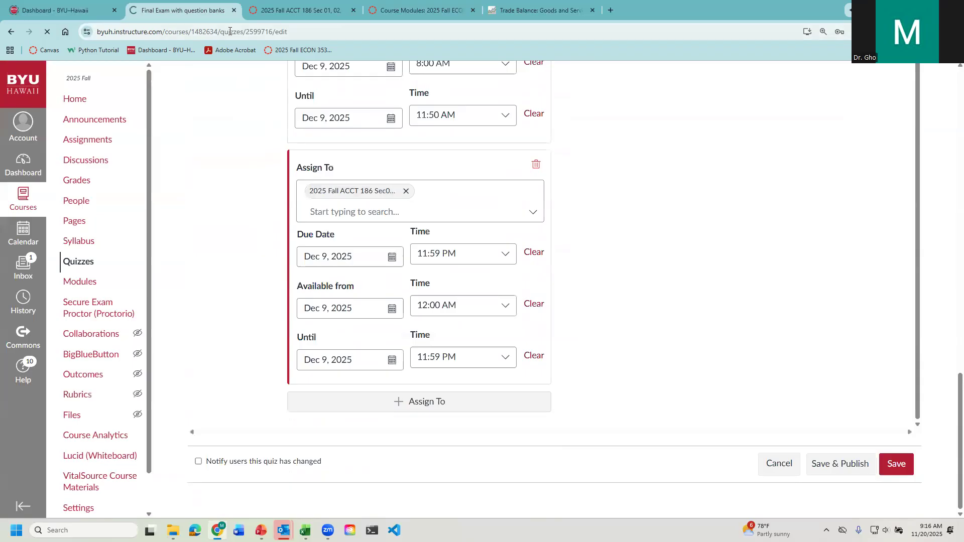
- Open the course's question banks page by changing the quiz part of the URL to question_banks, and dismiss the password update offer
left_click(224, 32)
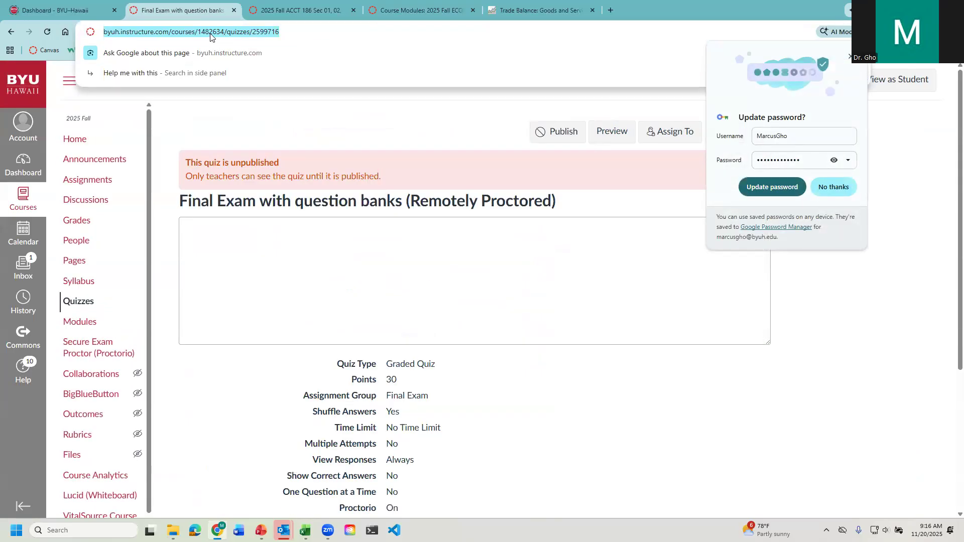
left_click(237, 31)
left_click_drag(251, 32, 352, 37)
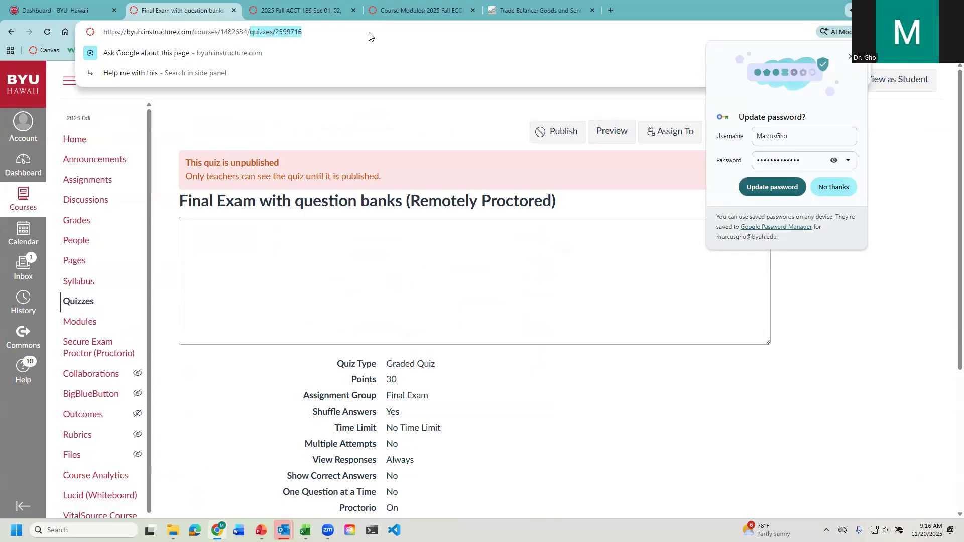
type("questio")
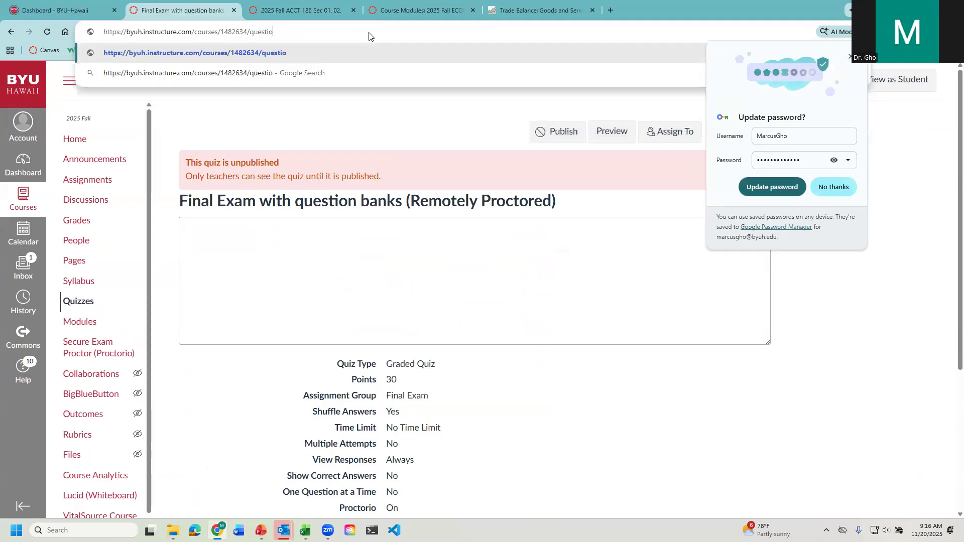
type("n_banks")
key("Return")
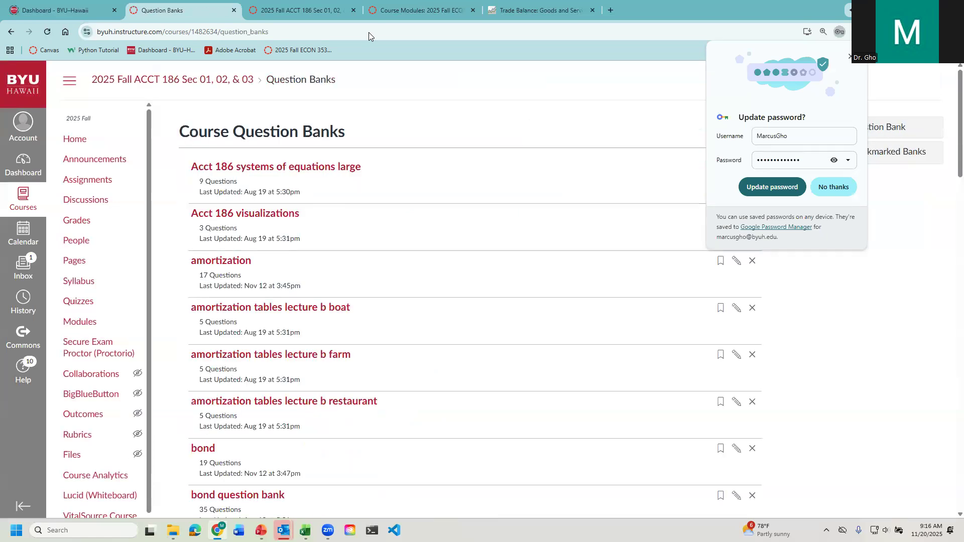
left_click(851, 56)
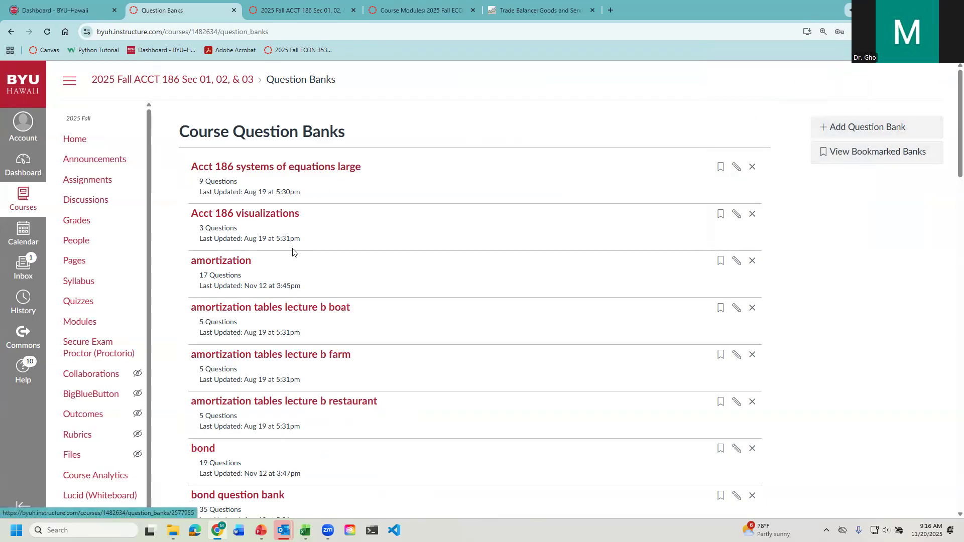
- Open the question bank "Acct 186 systems of equations large", show the question details and look through its questions and answers
left_click(267, 169)
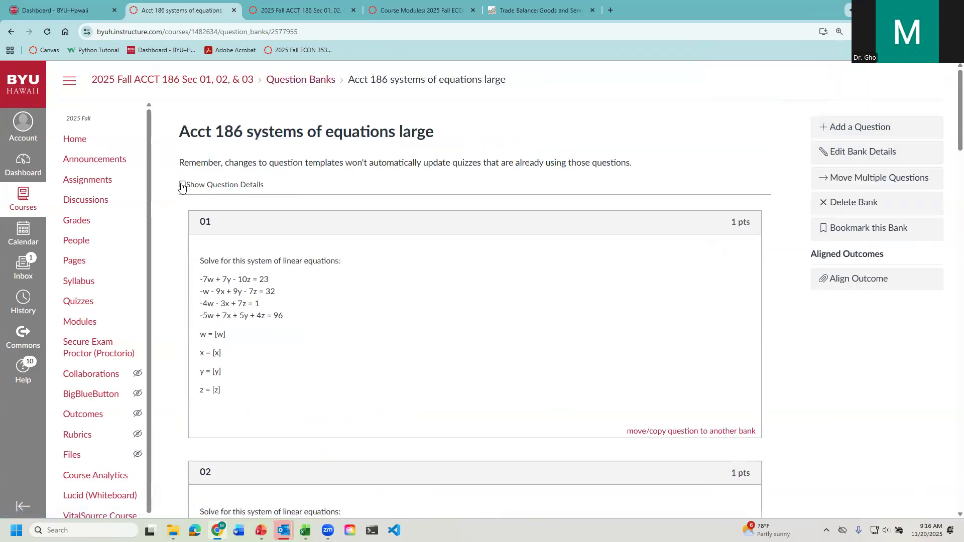
left_click(181, 184)
scroll(326, 289, "down", 12)
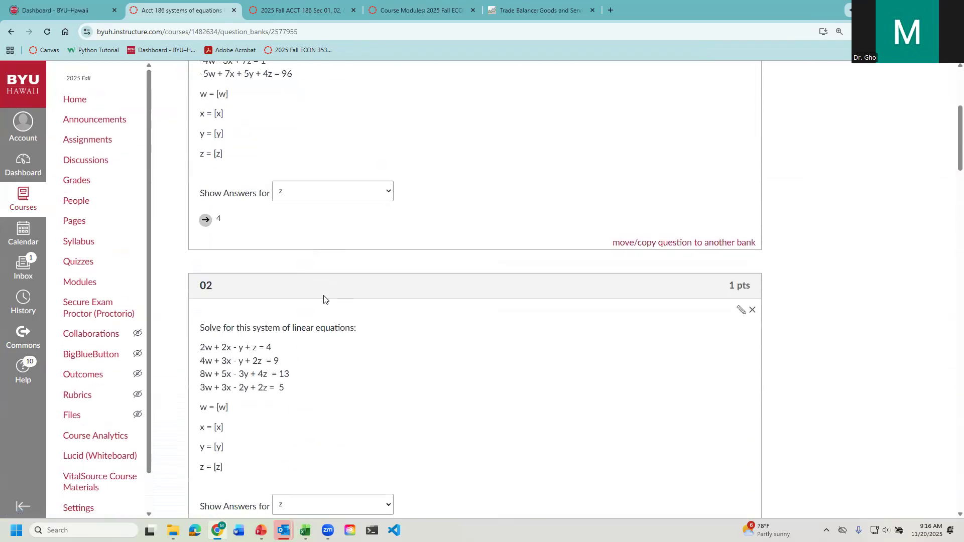
scroll(296, 281, "down", 20)
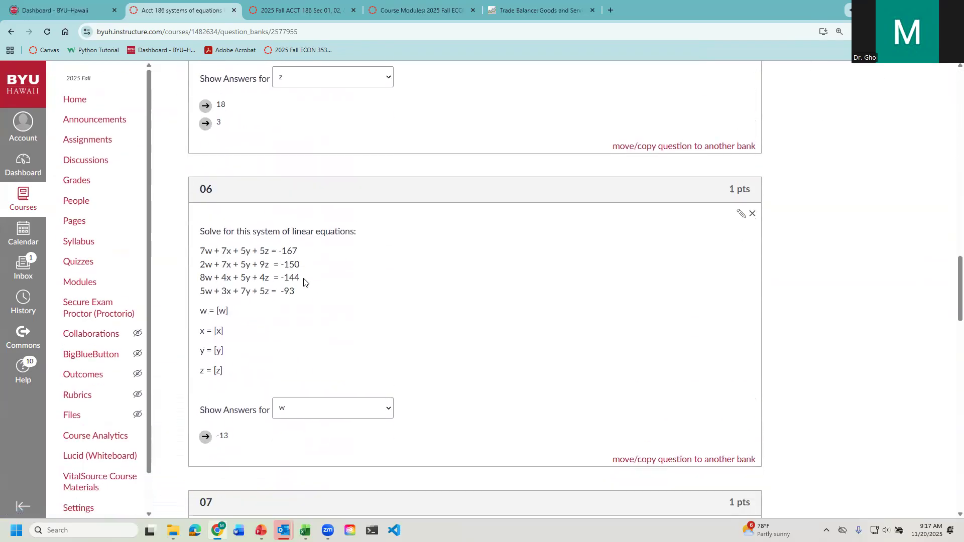
scroll(300, 281, "up", 10)
scroll(301, 281, "up", 20)
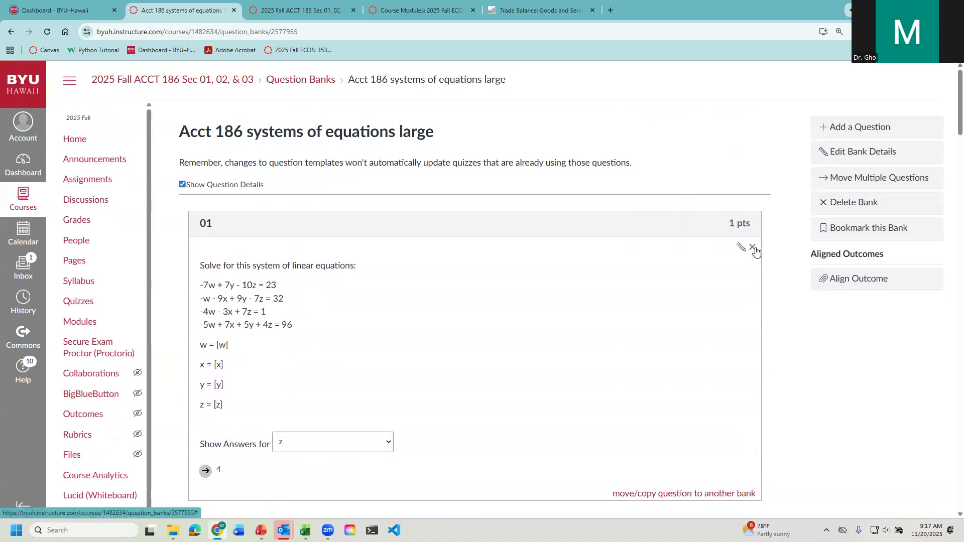
- Browse the destination banks offered for moving or copying question 01 to another bank, and cancel without moving it
scroll(649, 390, "down", 2)
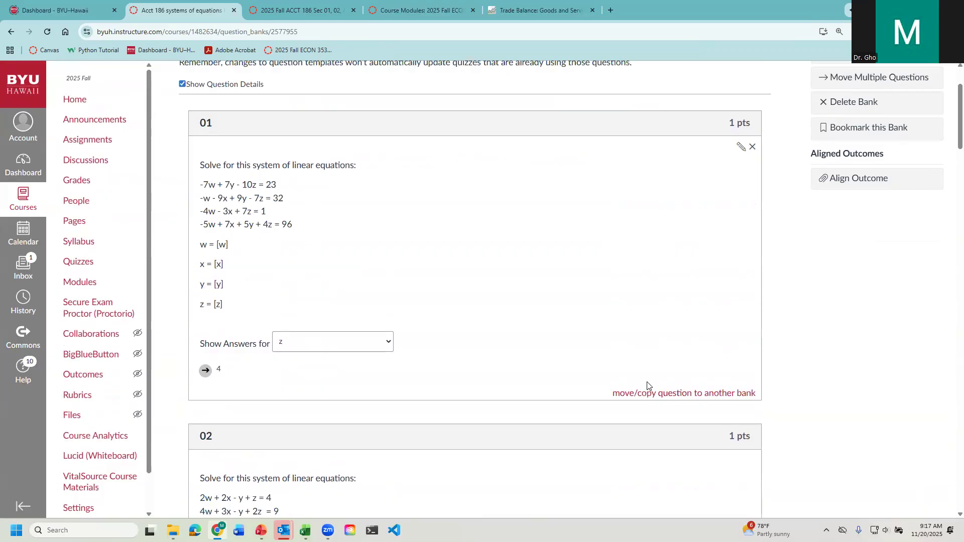
left_click(651, 394)
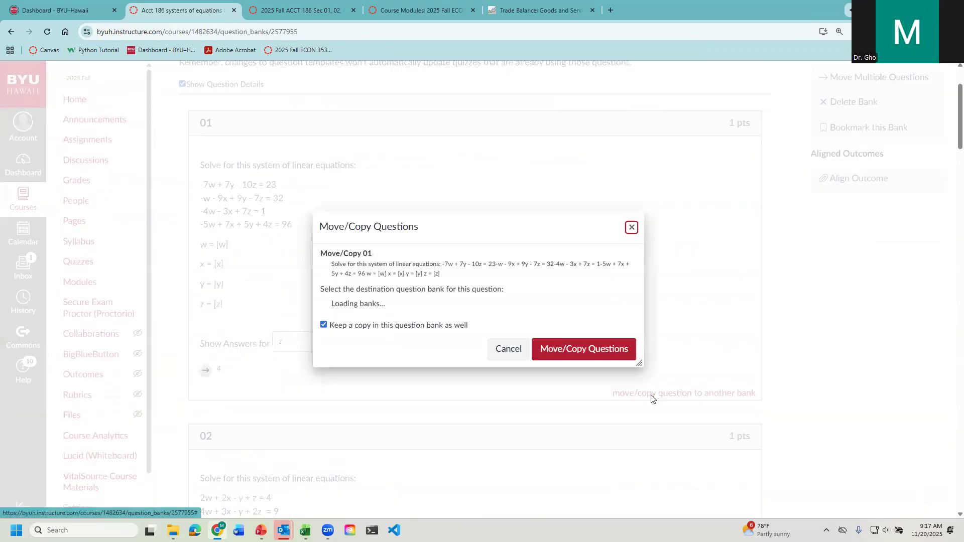
scroll(363, 354, "down", 5)
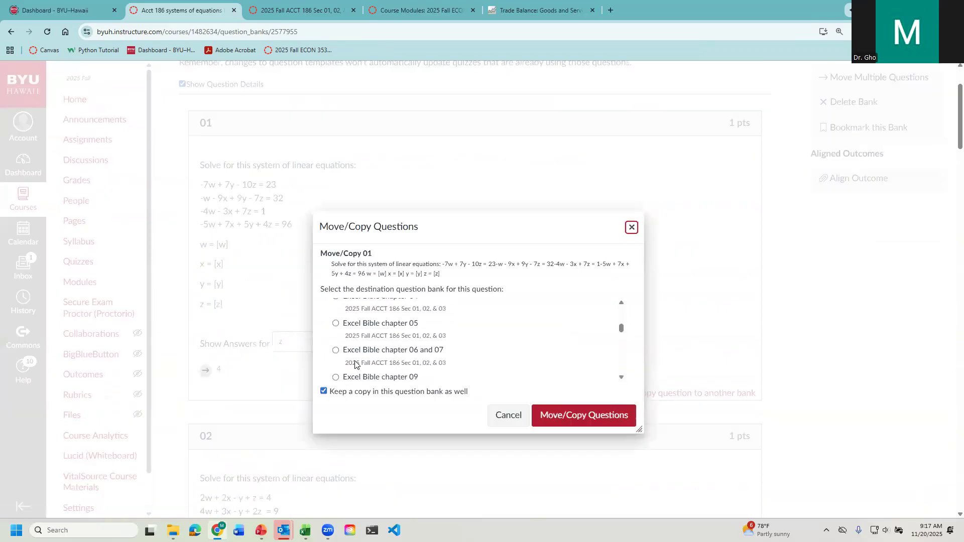
scroll(362, 354, "down", 1)
left_click(508, 416)
scroll(356, 346, "up", 1)
scroll(356, 347, "up", 1)
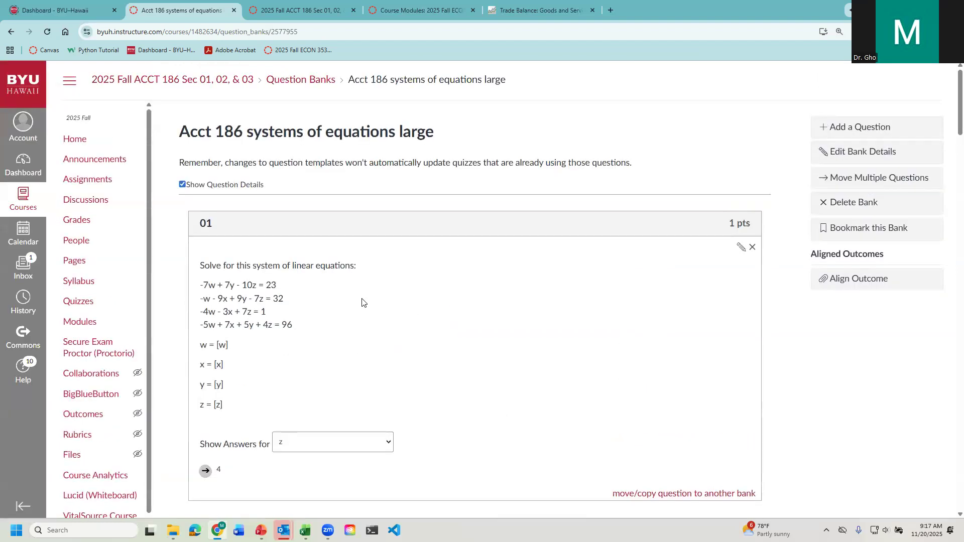